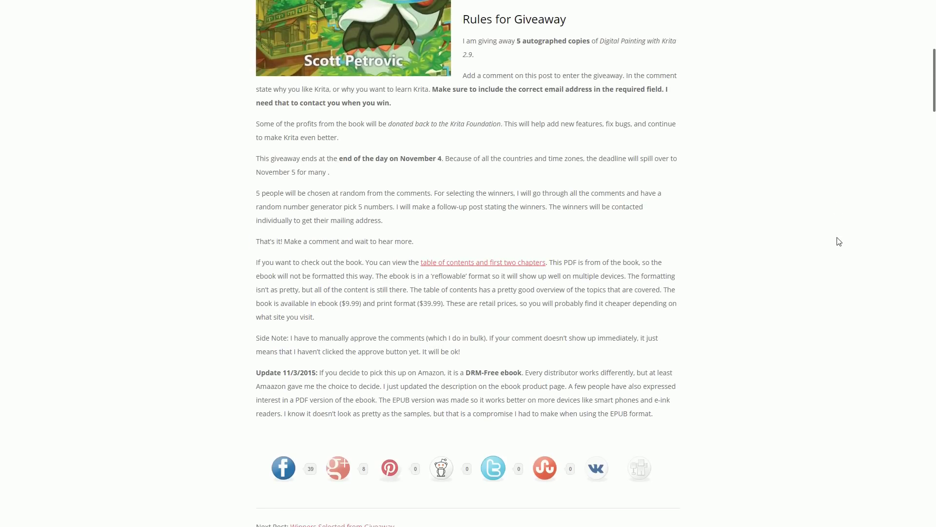
- Look over the Digital Painting with Krita 2.9 giveaway post and the sample PDF's table of contents
scroll(838, 241, "up", 5)
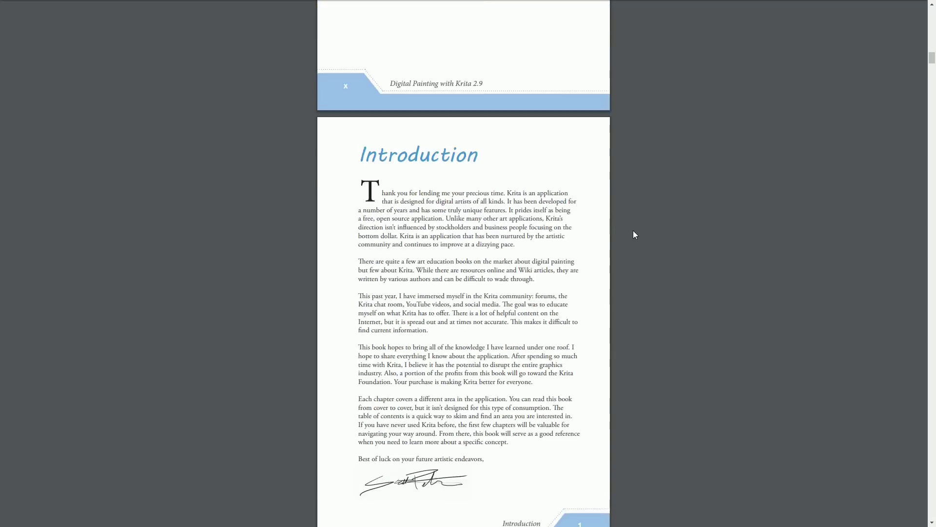
scroll(633, 233, "up", 5)
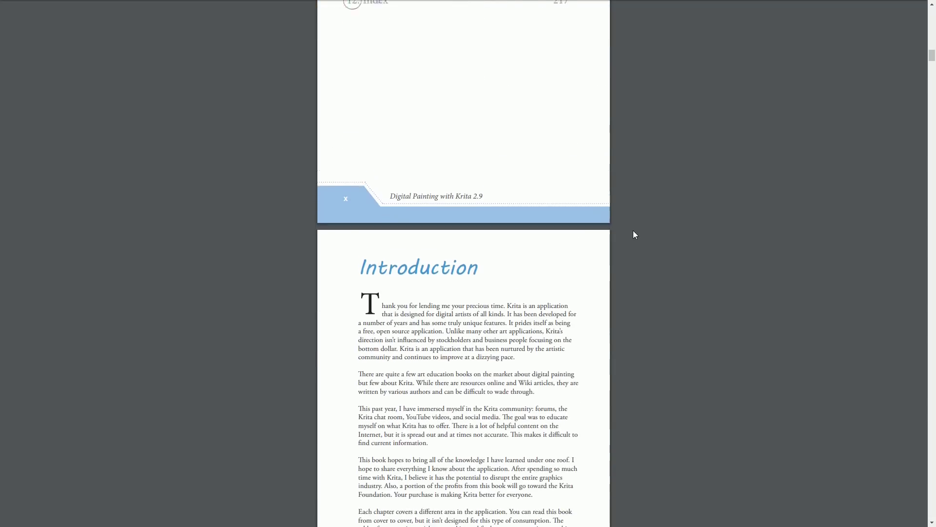
scroll(635, 230, "up", 10)
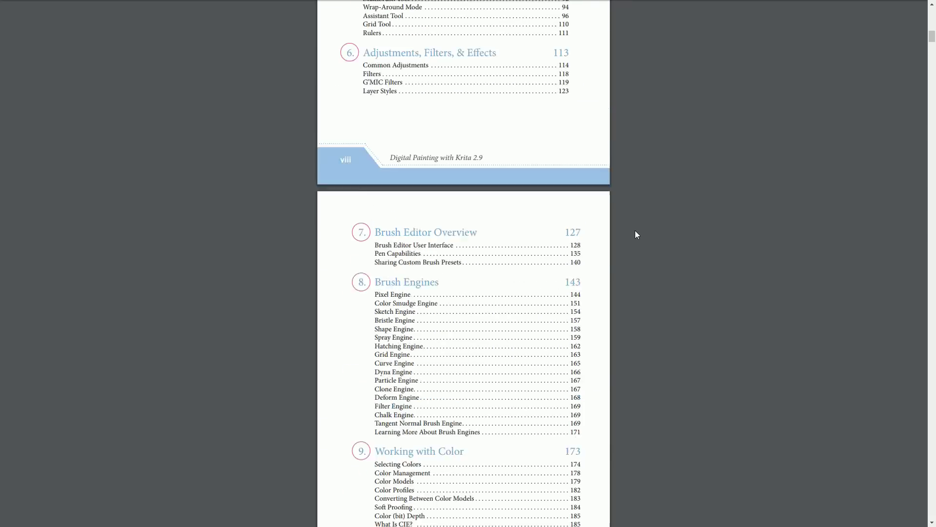
scroll(635, 229, "down", 8)
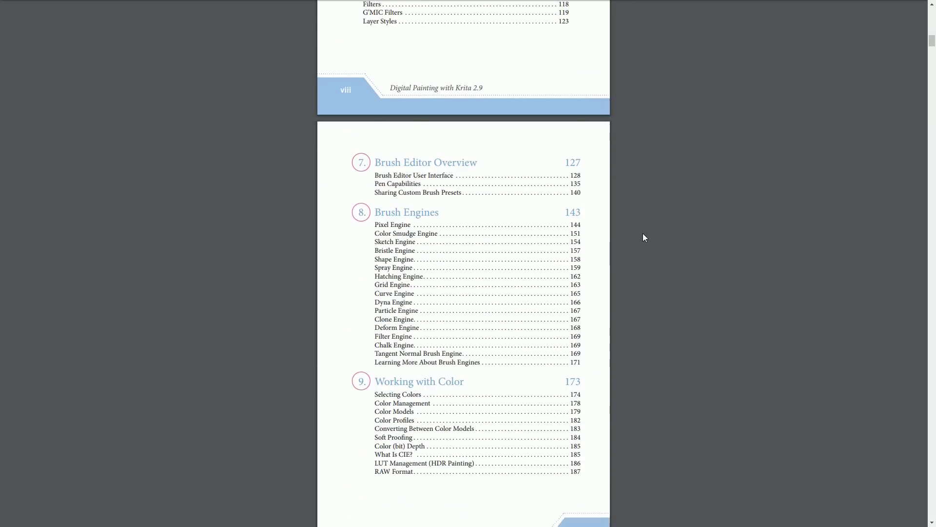
scroll(643, 238, "down", 5)
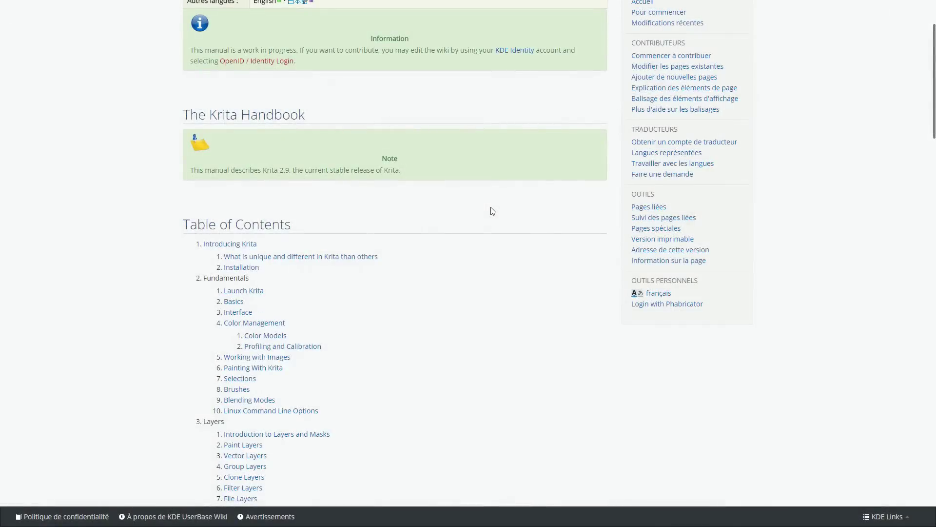
- Open the Freehand Brush page from the Krita manual's Painting Tools section and read its hotkeys, smoothing and assistant options
scroll(493, 211, "down", 3)
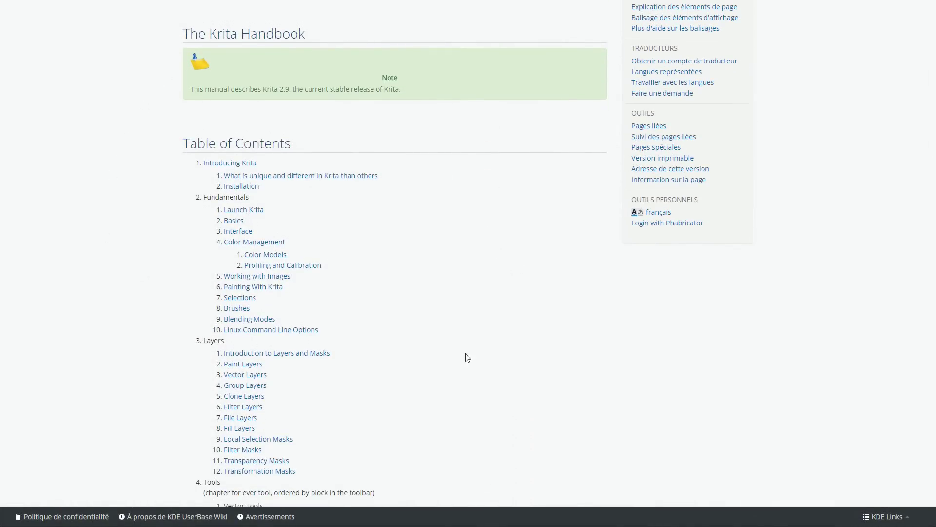
key("alt+Tab")
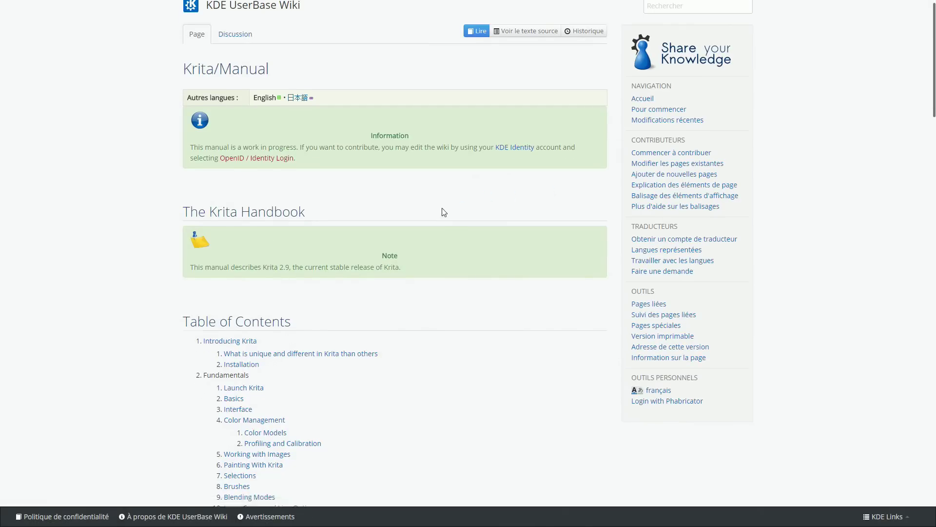
scroll(199, 268, "down", 2)
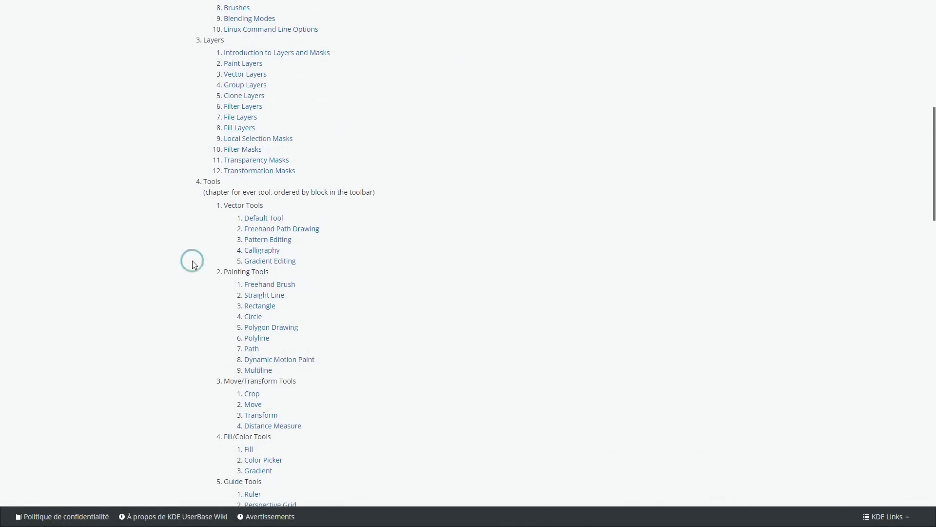
left_click_drag(190, 262, 187, 192)
left_click(157, 219)
scroll(360, 266, "down", 4)
left_click(282, 122)
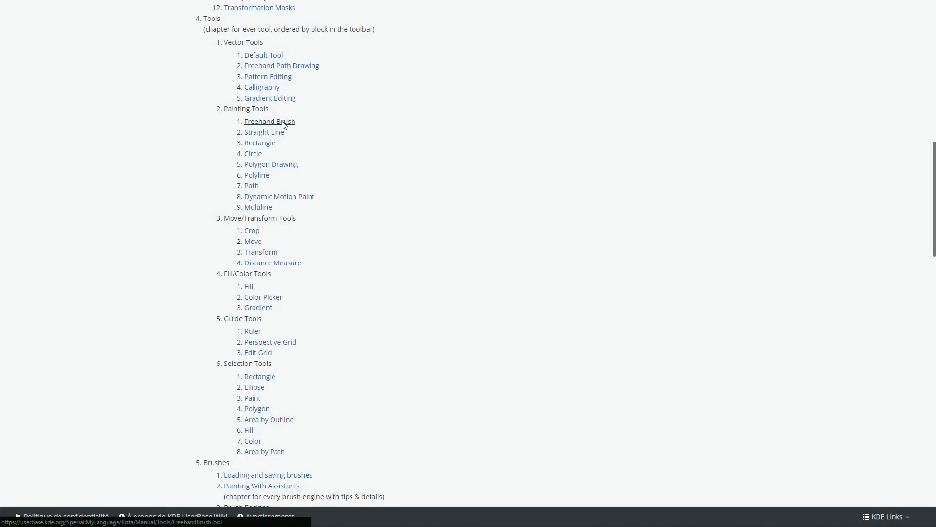
scroll(426, 222, "down", 8)
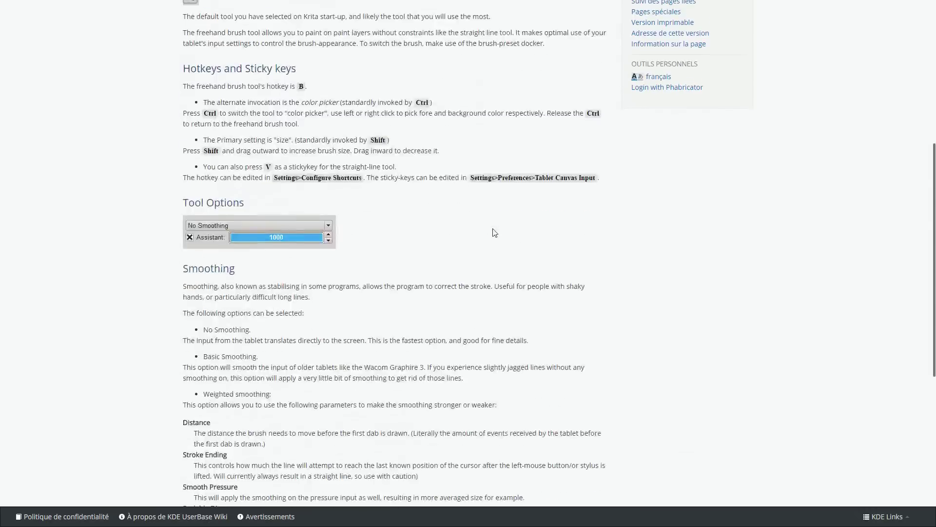
scroll(648, 240, "down", 8)
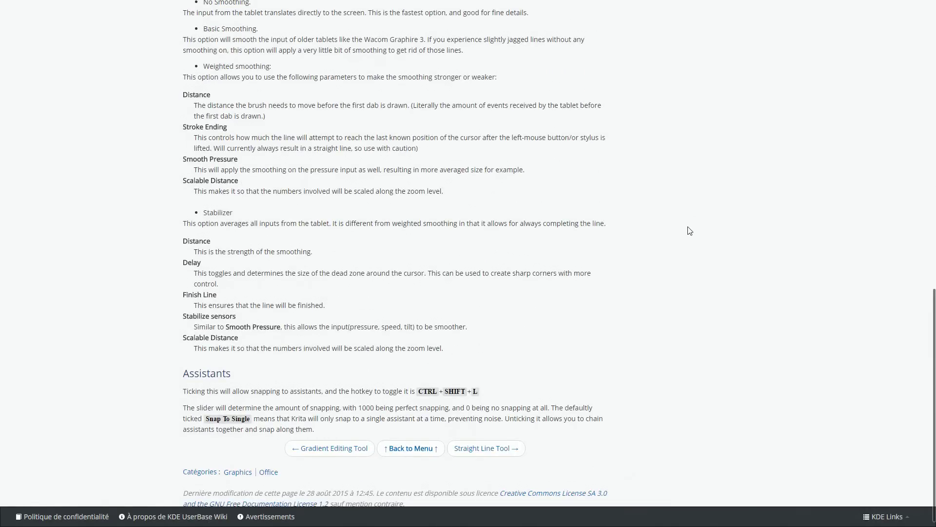
key("alt+Left")
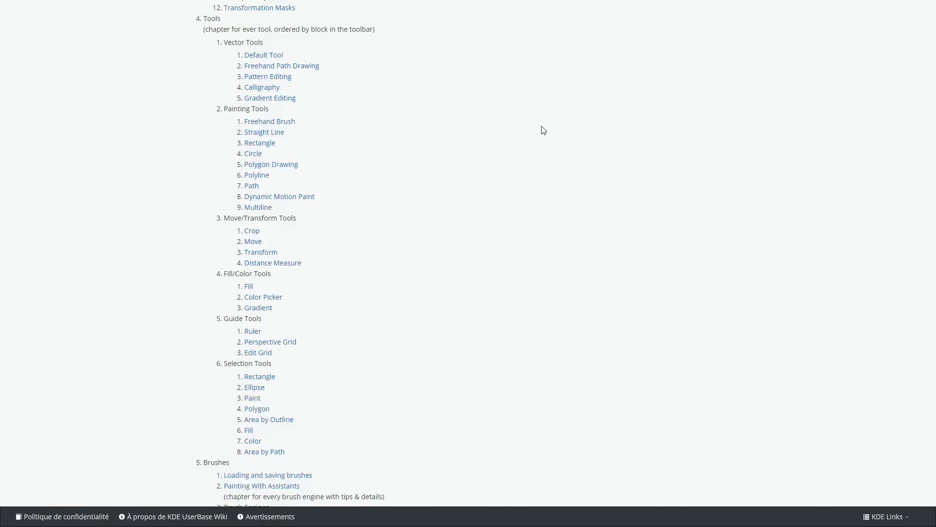
- Search the manual's table of contents for "move" and read the Move tool page's selection mode descriptions
key("ctrl+f")
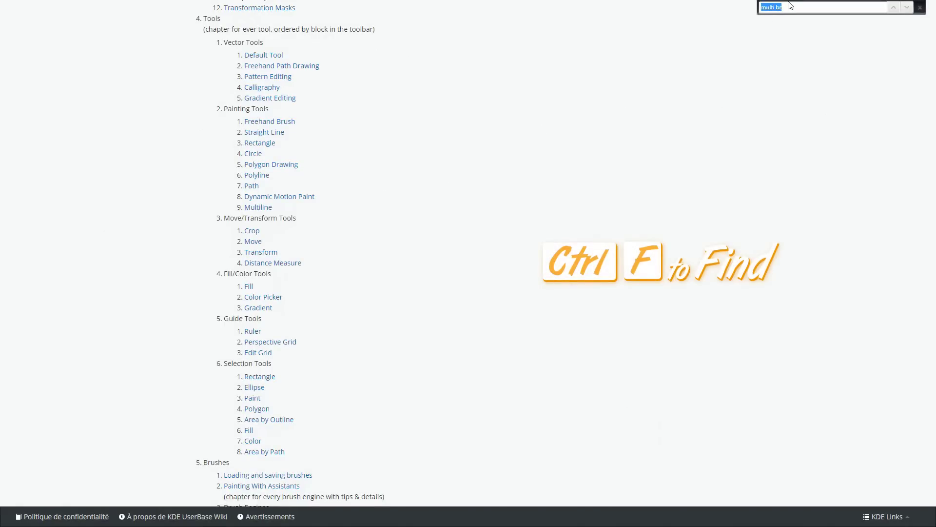
type("move")
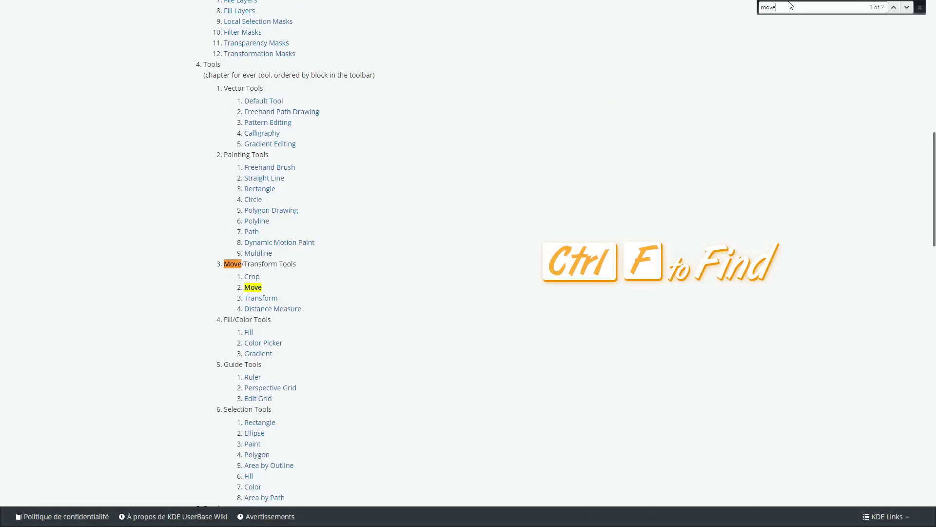
left_click(248, 289)
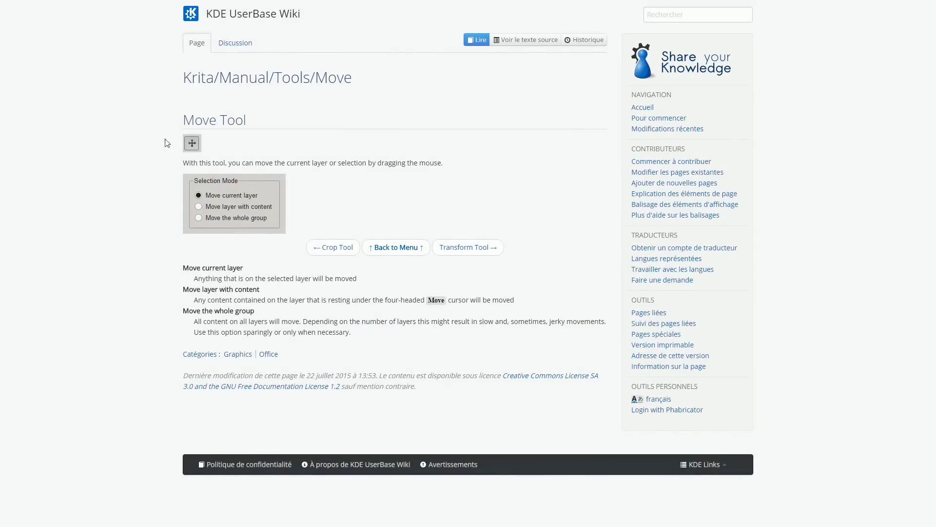
left_click_drag(388, 347, 126, 268)
left_click(125, 267)
key("alt+Left")
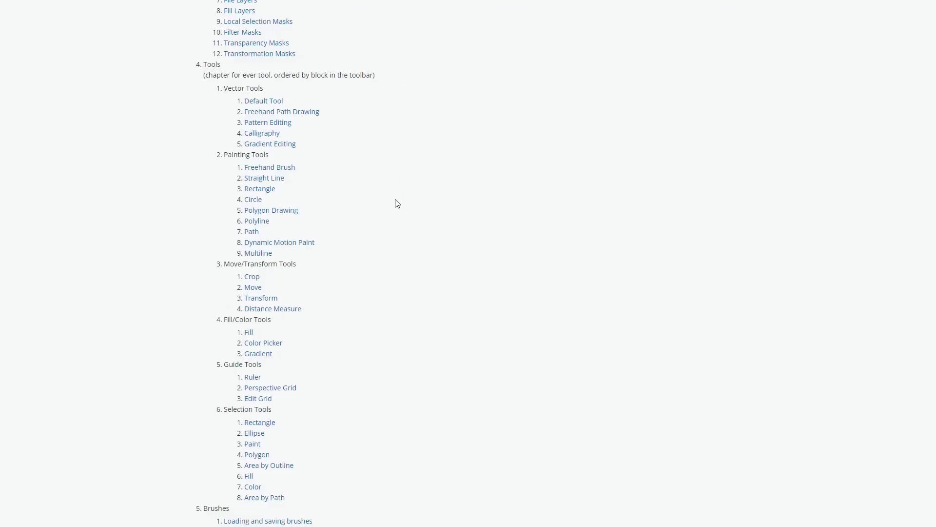
- Review the Krita book release announcement, the chapter list in its PDF sample and the Louvus Media giveaway post
scroll(186, 177, "down", 5)
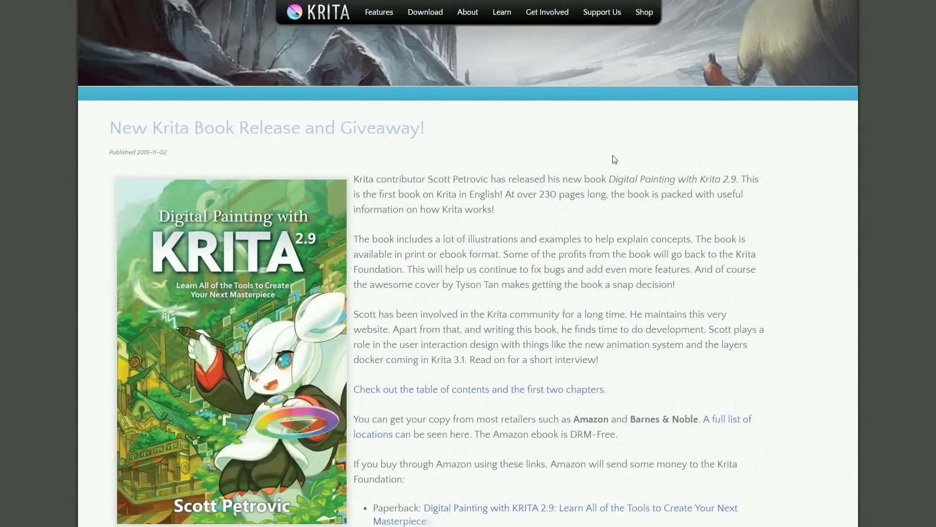
mouse_move(131, 243)
scroll(215, 298, "down", 2)
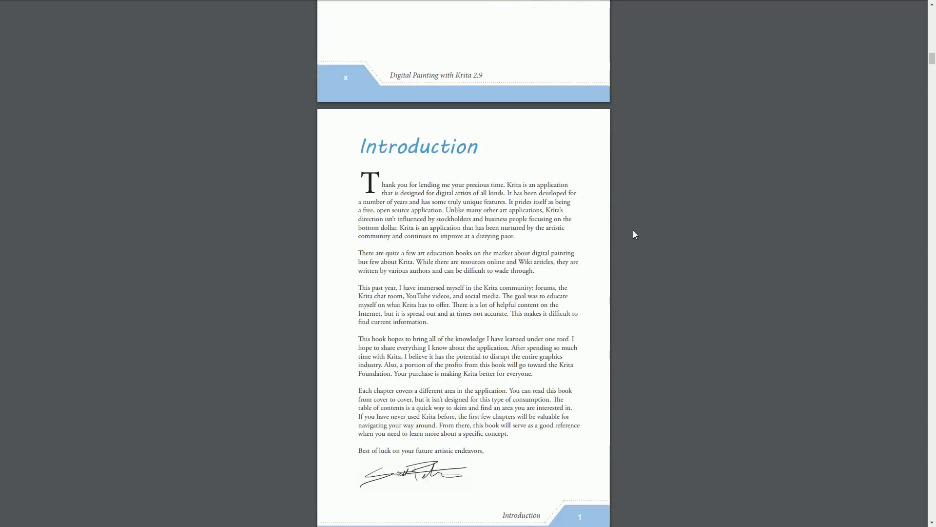
scroll(634, 235, "up", 2)
scroll(635, 235, "up", 10)
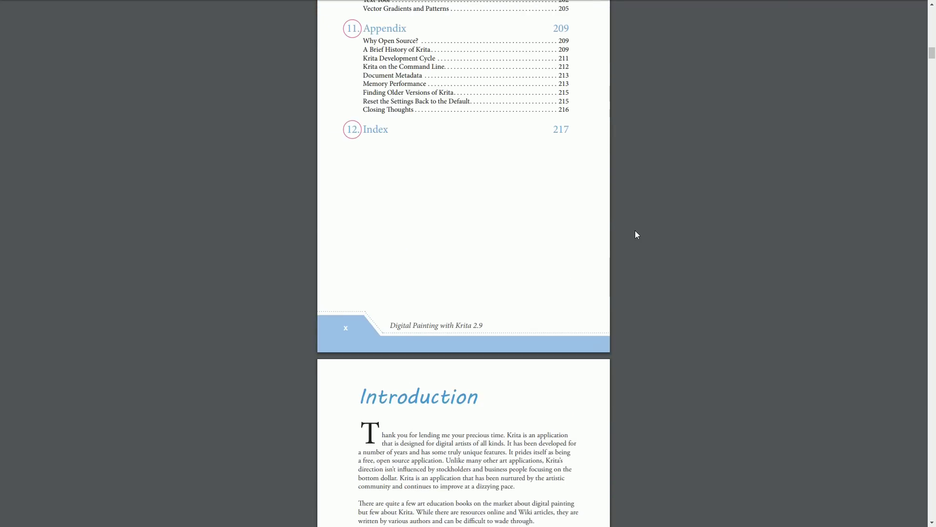
scroll(636, 231, "up", 7)
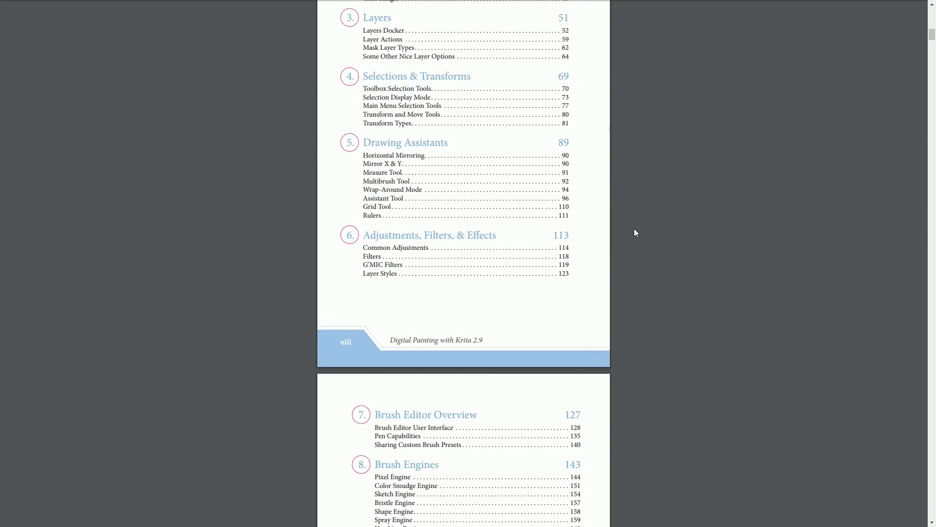
scroll(637, 231, "down", 7)
scroll(641, 236, "down", 5)
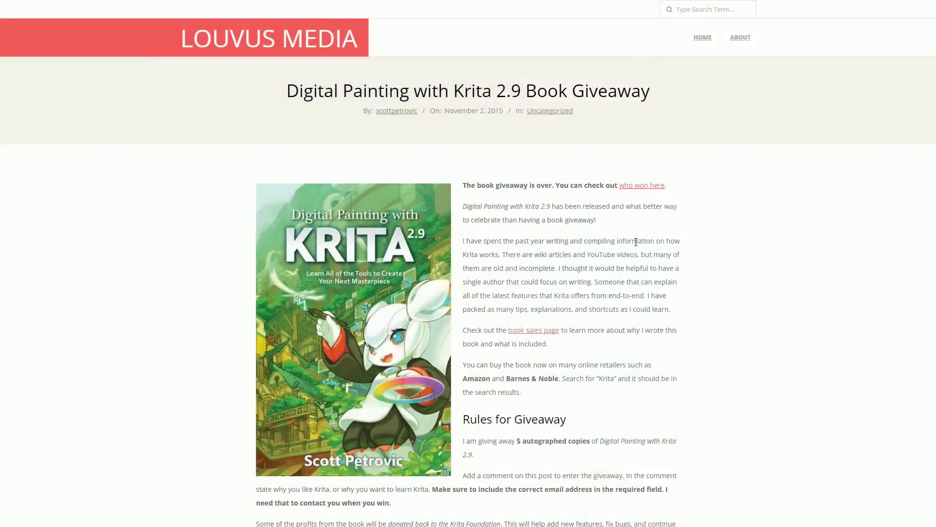
scroll(841, 248, "down", 8)
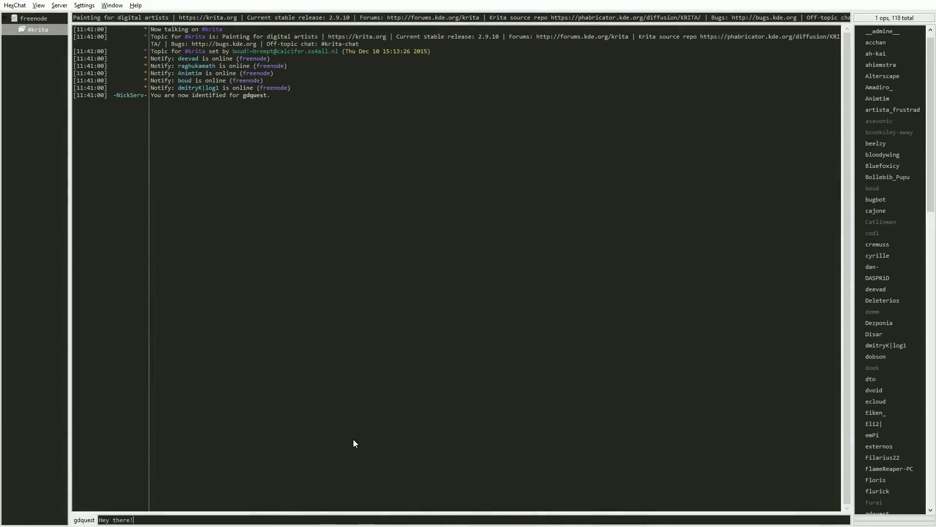
- Switch to HexChat and send "Say hi to the students following Game Art Quest" to the #krita channel
type("Say hi to th")
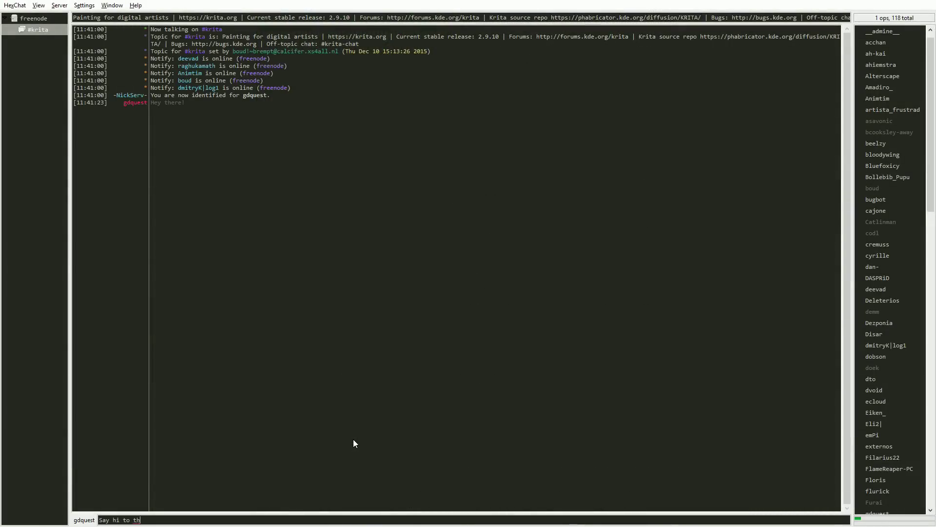
type("e students following Game Art Quest")
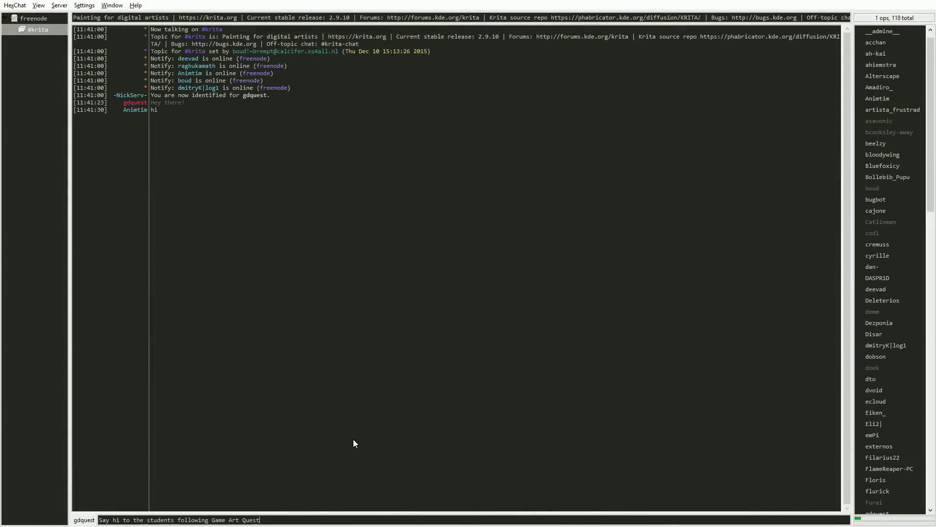
key("Return")
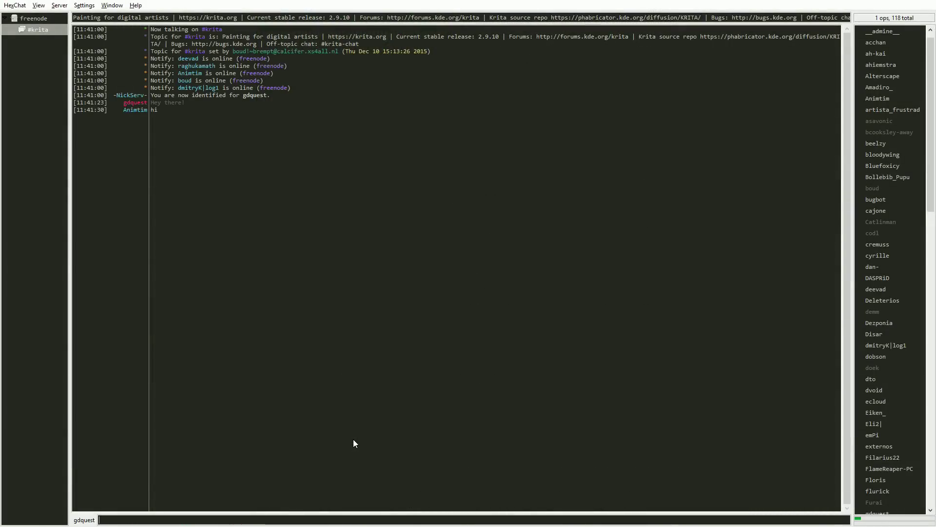
- Send the message "You're being recorded ^^" to the #krita channel
type("You're being r")
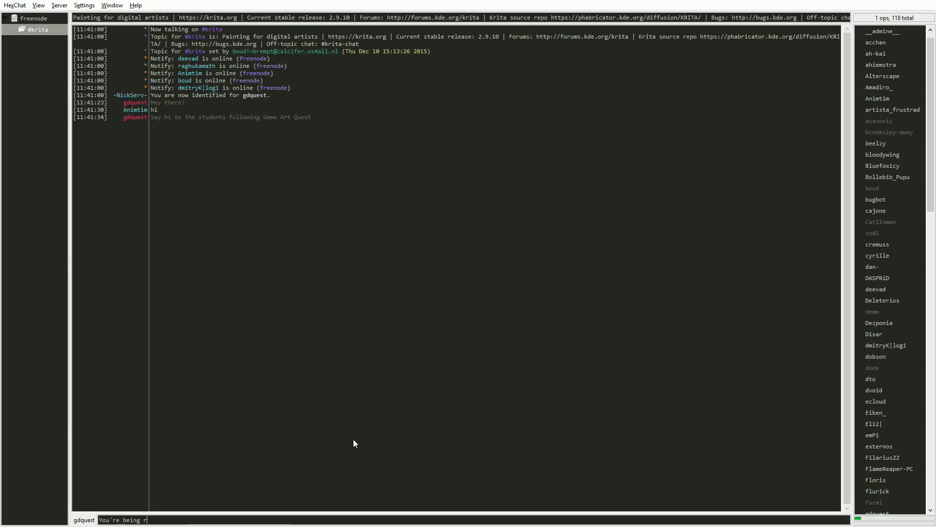
type("ecorded ^^")
key("Return")
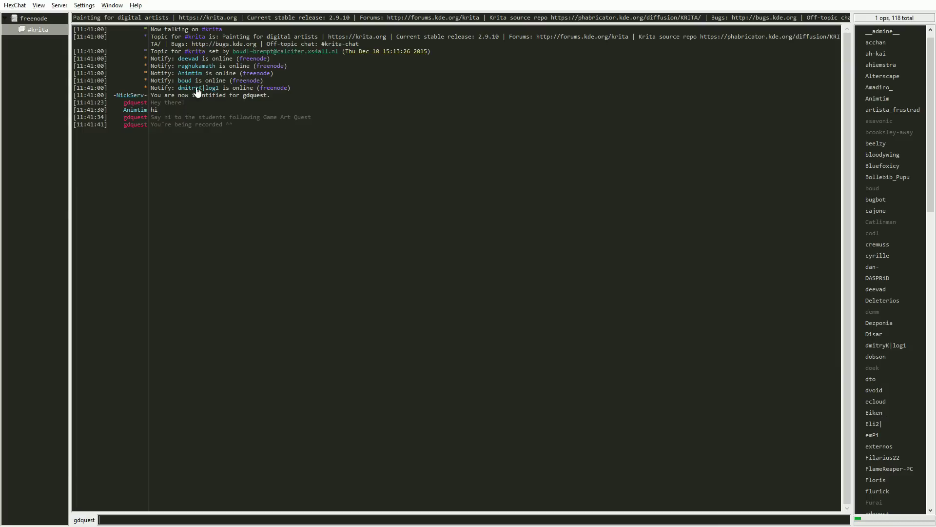
- Switch to the HexChat website and examine its gallery of color themes
left_click(15, 5)
left_click(59, 43)
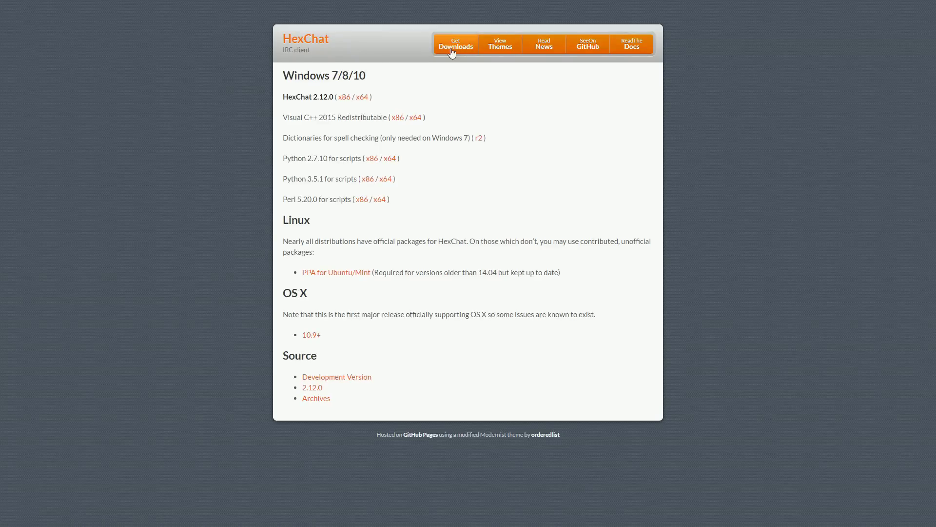
left_click(506, 51)
scroll(738, 253, "down", 5)
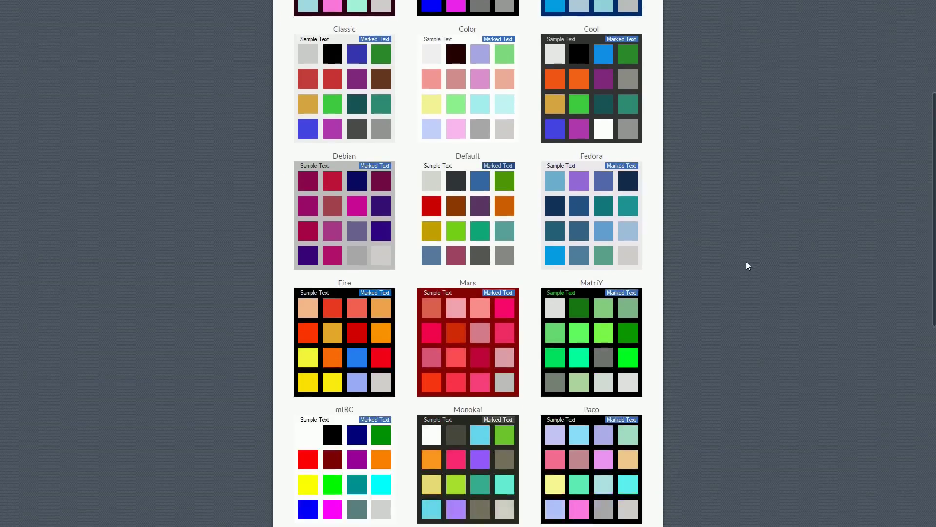
scroll(741, 235, "up", 5)
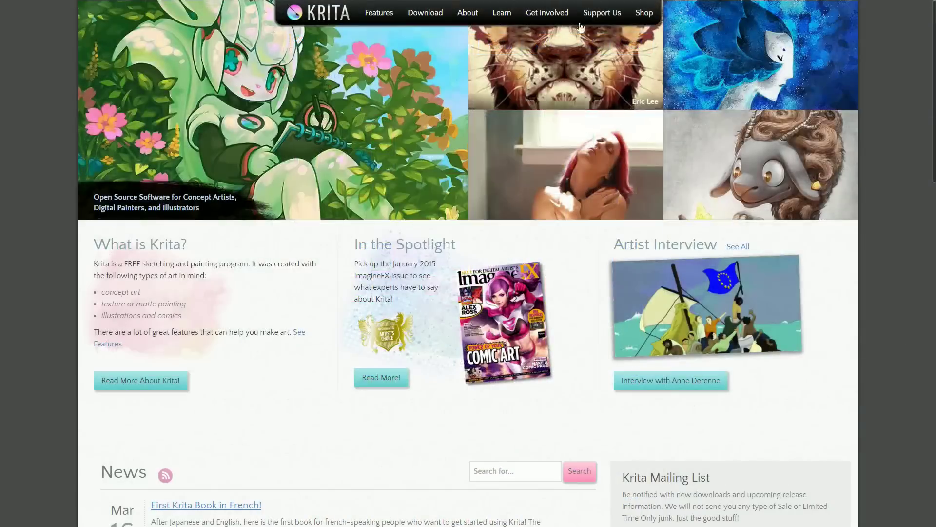
- Open the IRC chat room from the Krita website's Get Involved page and enter a nickname for the #krita channel
left_click(549, 15)
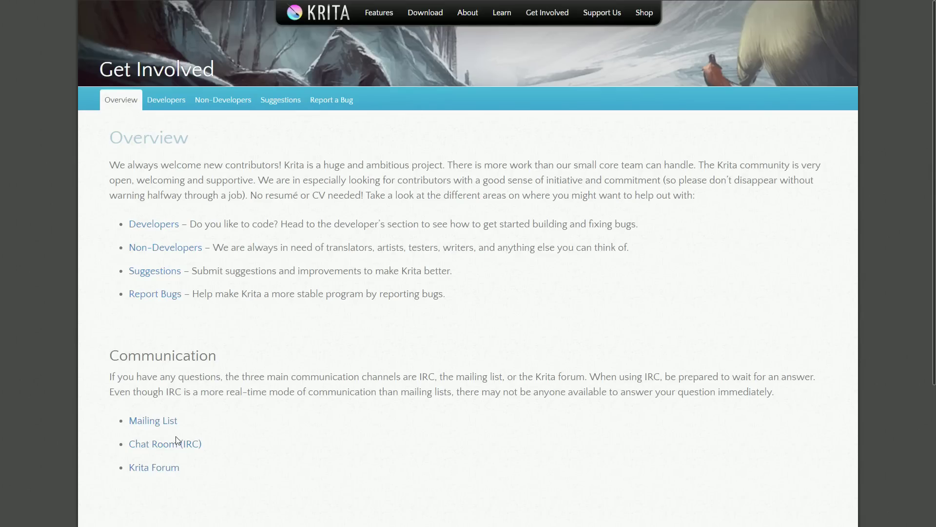
left_click(176, 442)
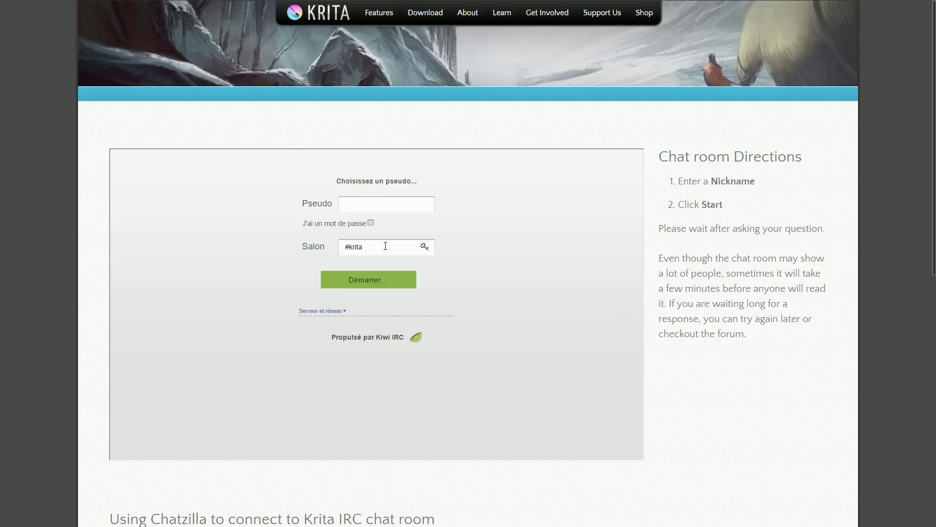
left_click(383, 203)
type("my")
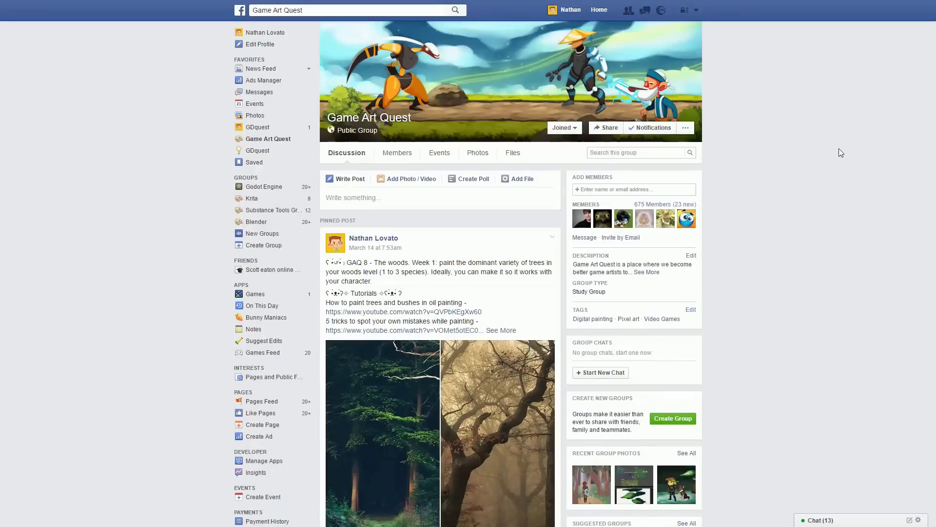
- Browse the pinned post and recent activity in the Game Art Quest Facebook group
scroll(839, 149, "down", 3)
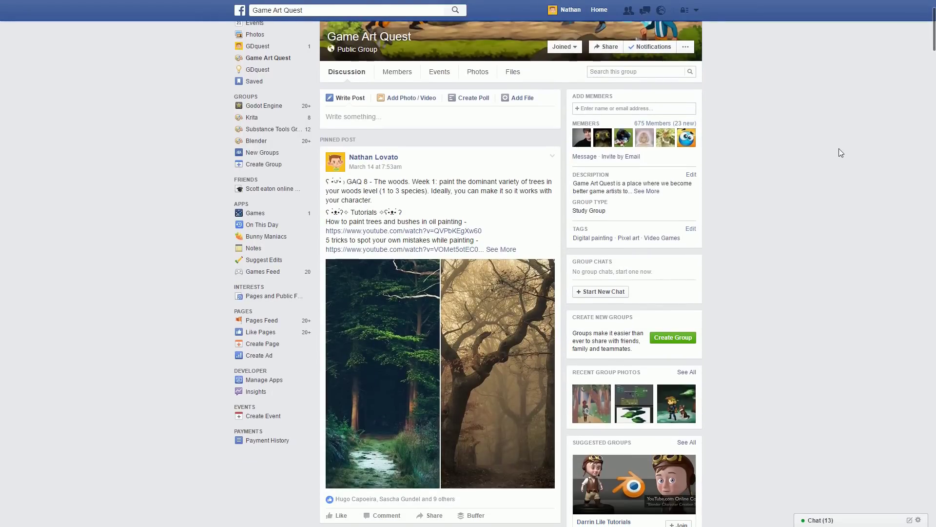
scroll(836, 147, "down", 8)
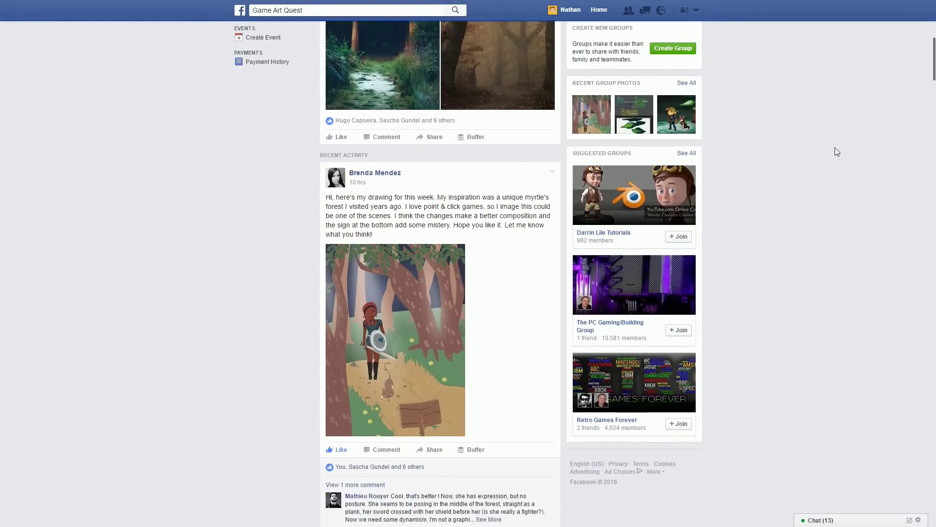
- View the forest path knight drawing and the dark stone-tree painting enlarged from the group's recent posts, closing each afterward
left_click(403, 224)
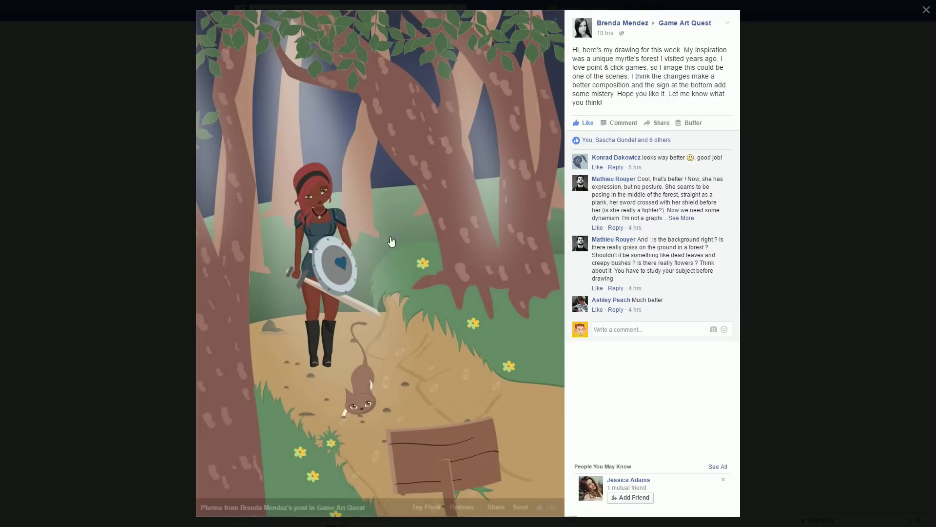
left_click(826, 195)
scroll(828, 151, "down", 8)
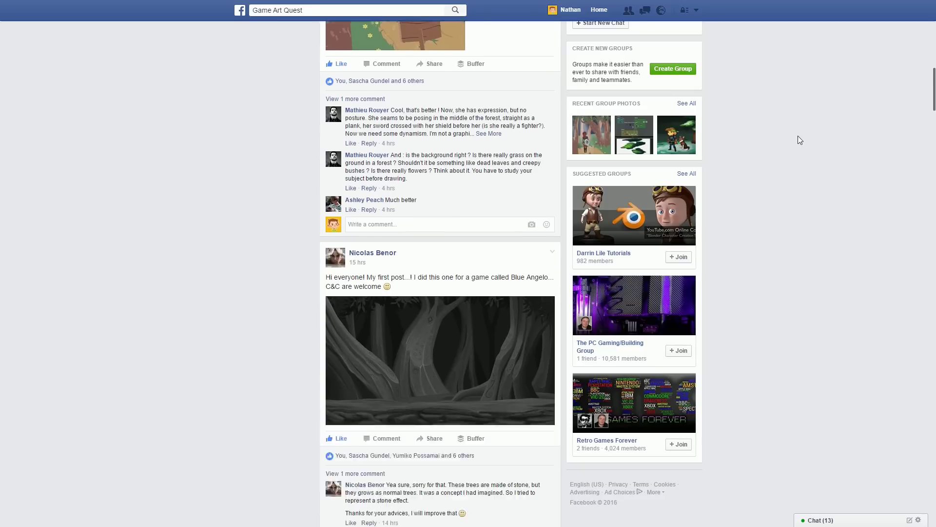
left_click(441, 218)
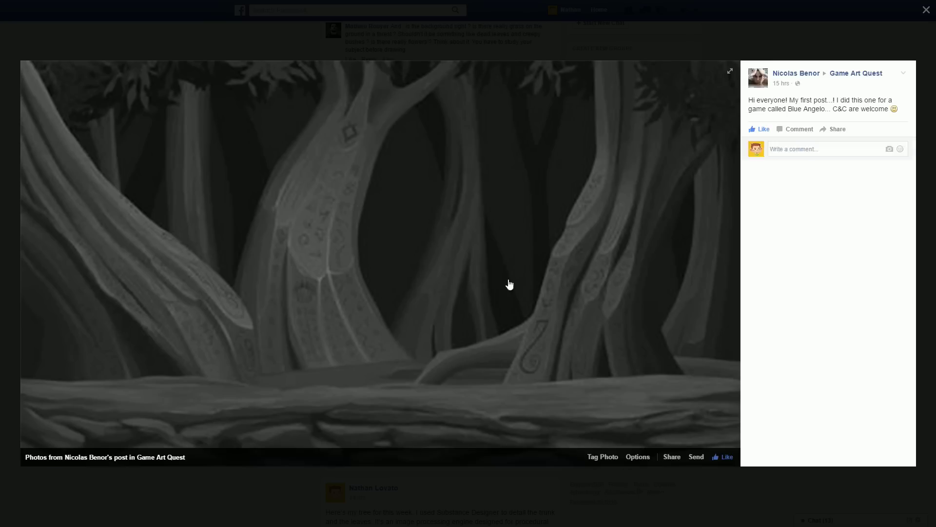
left_click(871, 29)
scroll(830, 112, "down", 4)
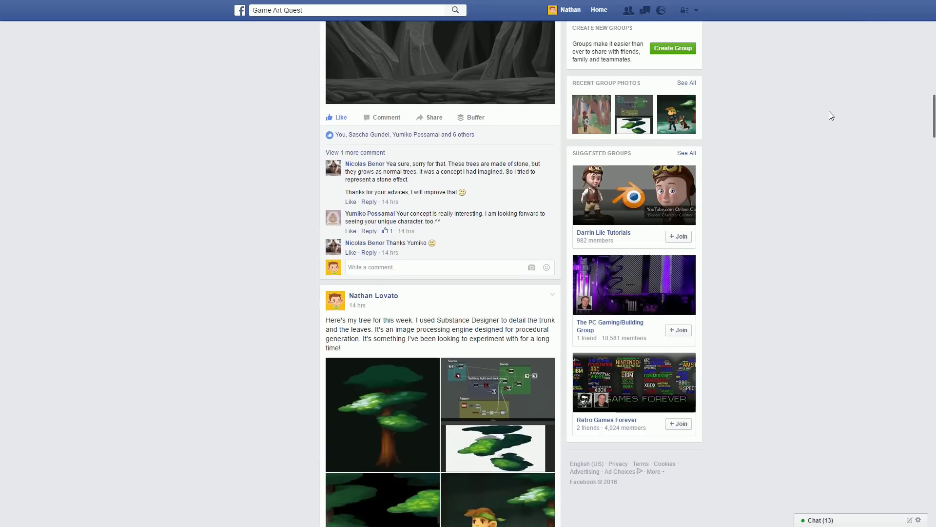
- View the snowy woods at dusk painting and the GAQ 7 knight with boar drawing enlarged from older group posts
scroll(829, 111, "down", 11)
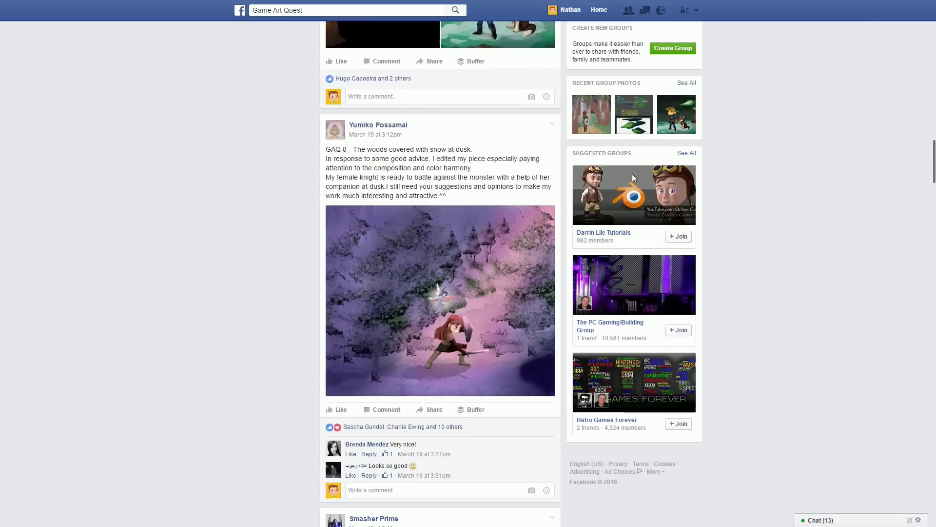
left_click(434, 278)
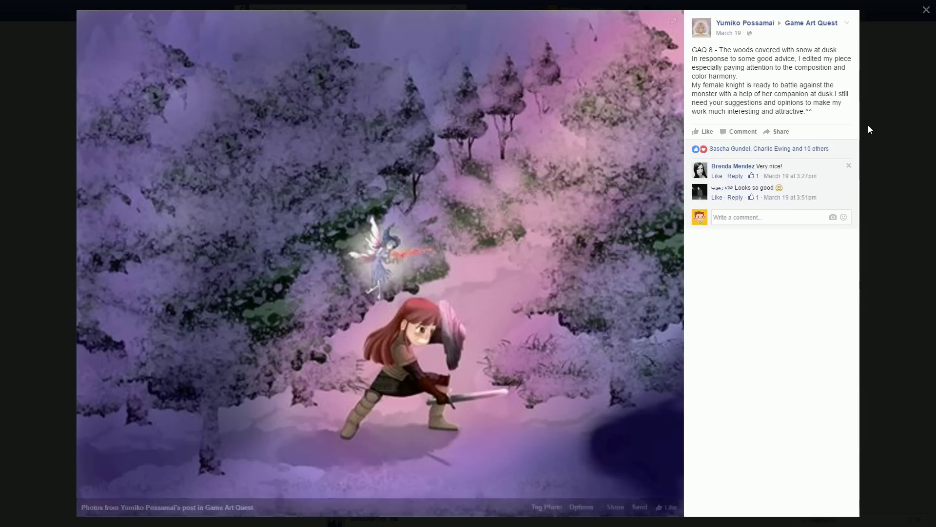
left_click(888, 104)
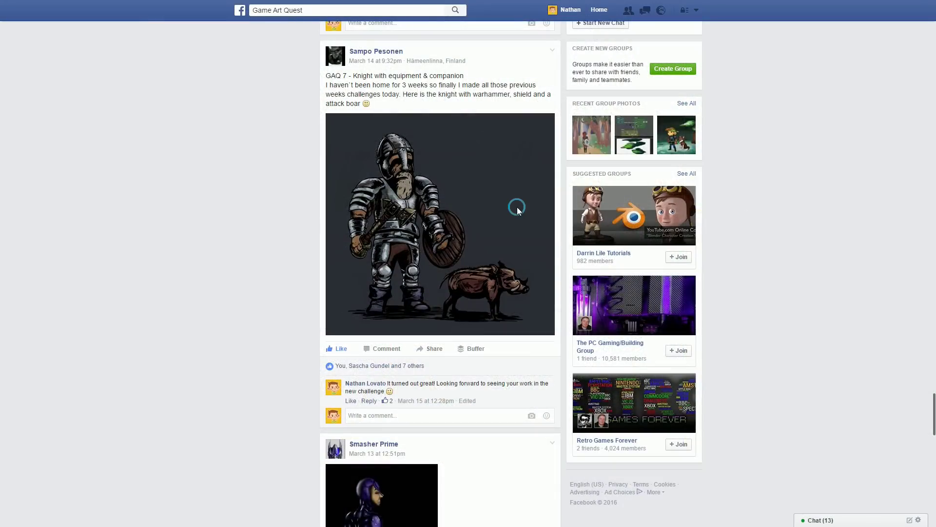
left_click(517, 208)
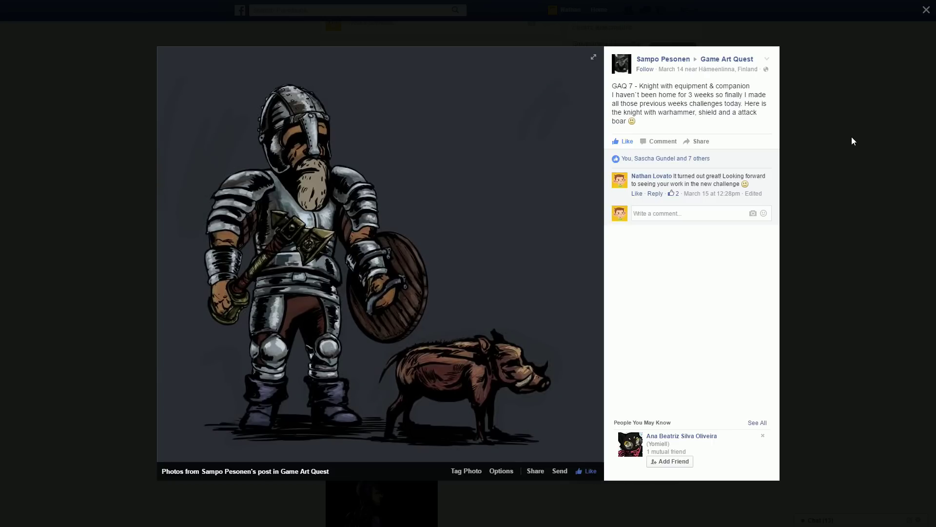
left_click(850, 136)
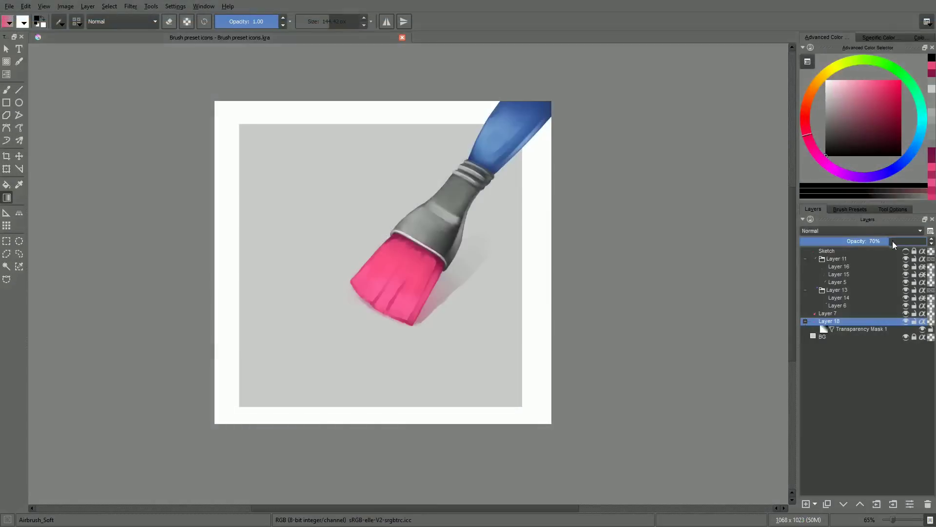
- Switch to Krita, set Layer 18's opacity to 100%, and apply a Levels filter with input levels of 20 and 239
left_click_drag(893, 241, 927, 241)
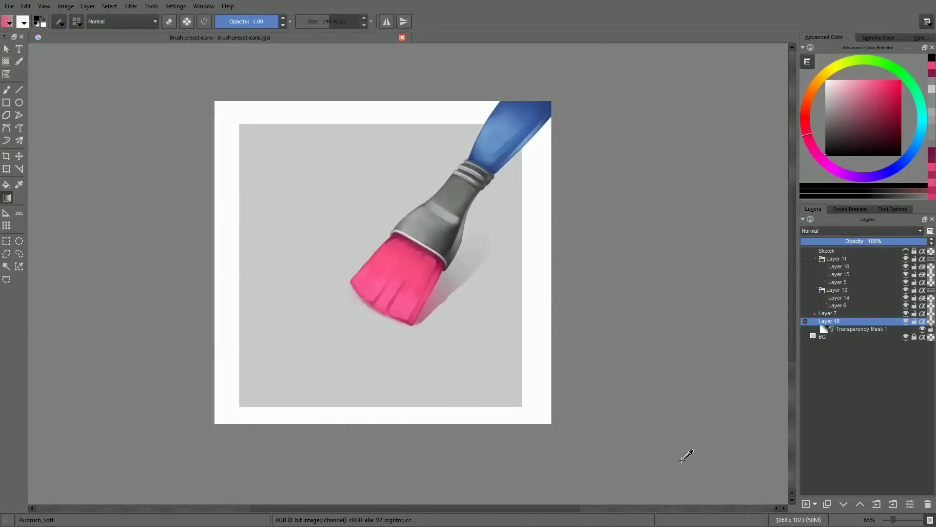
key("ctrl+l")
left_click_drag(456, 173, 738, 151)
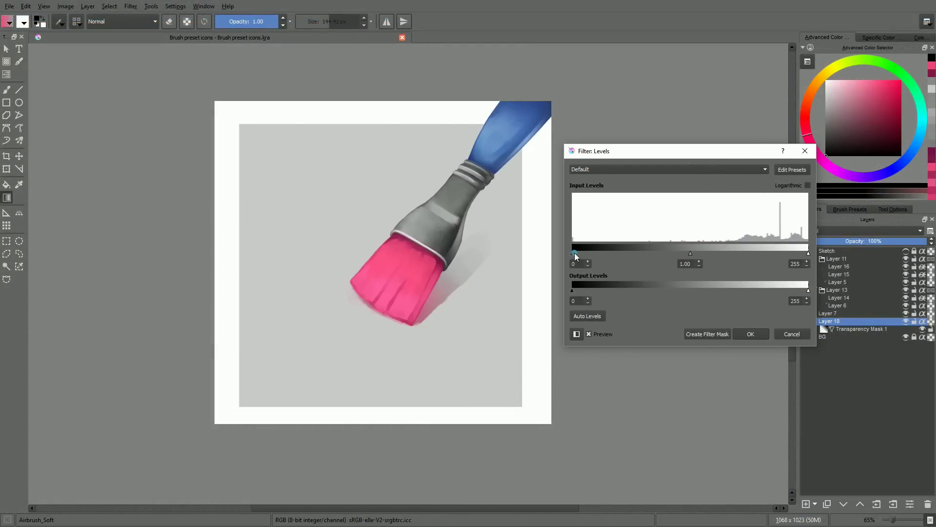
mouse_move(574, 253)
left_mouse_down()
mouse_move(607, 251)
mouse_move(590, 253)
left_mouse_up()
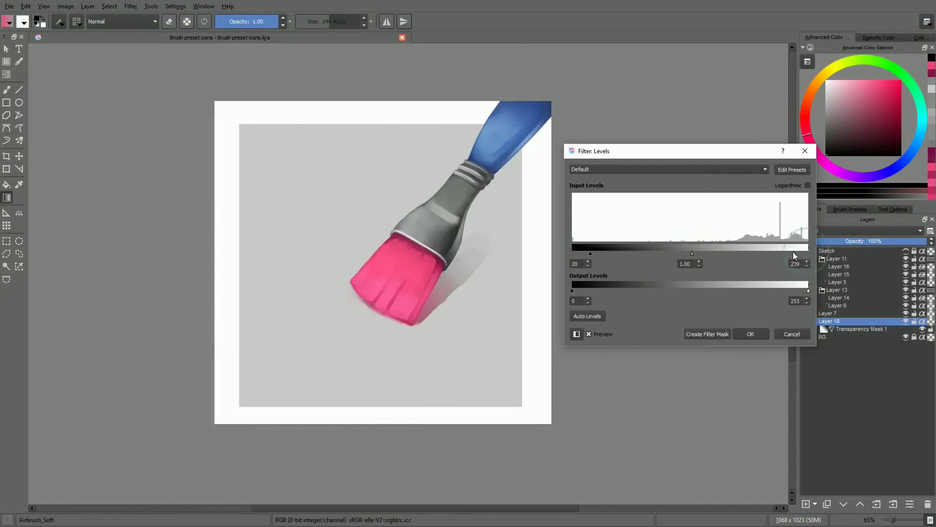
left_click(750, 334)
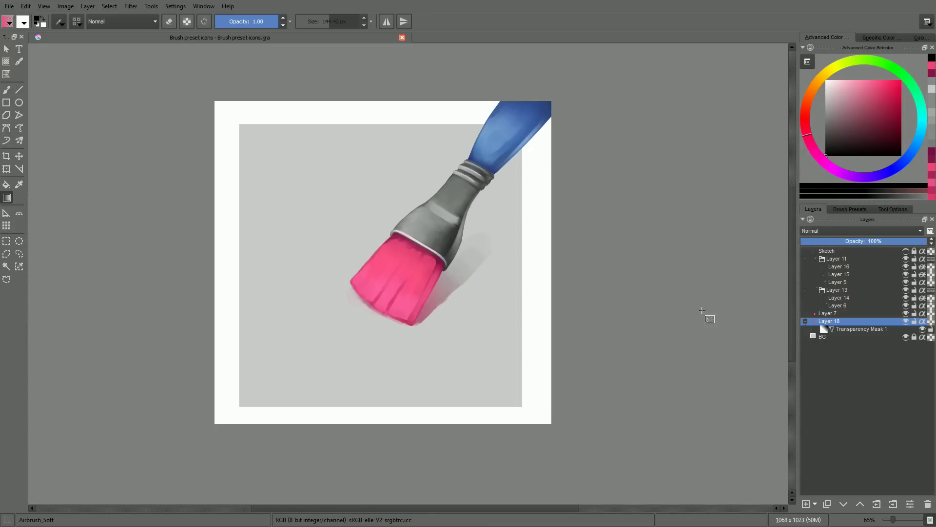
- Activate the freehand brush on Layer 18 with alpha preserved, sample a dark pink from the bristles, and undo the trial strokes
left_click(859, 329)
key("b")
left_click(830, 320)
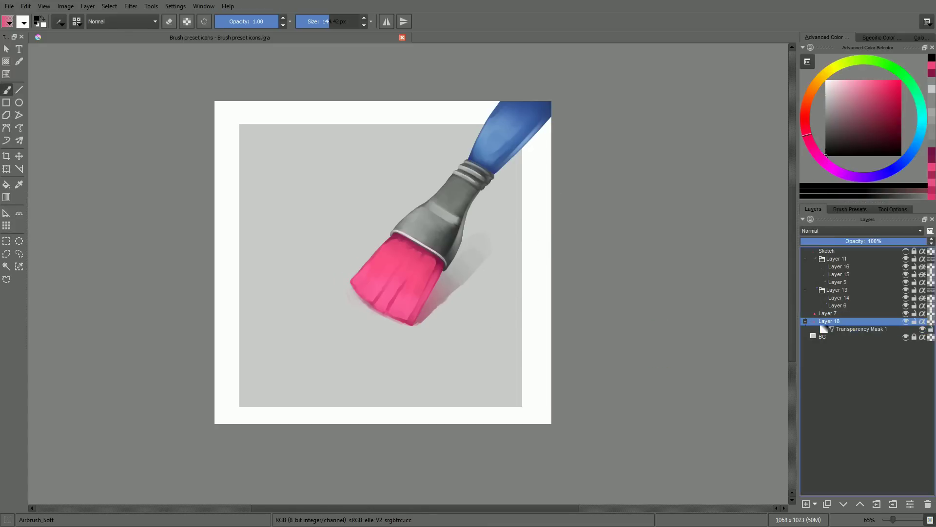
scroll(409, 274, "up", 5)
left_click(494, 248, "ctrl")
left_click_drag(401, 390, 436, 400)
key("ctrl+z")
key("a")
key("ctrl+z")
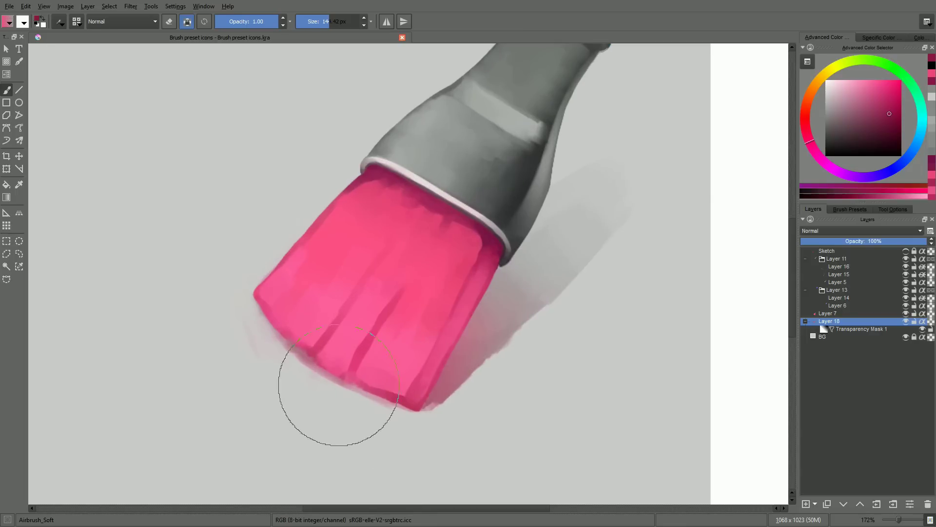
- Paint over the shadow around the bristle tips on Layer 18 with sampled pink and light grey, reducing the brush to 47.68 px
left_click(387, 380, "ctrl")
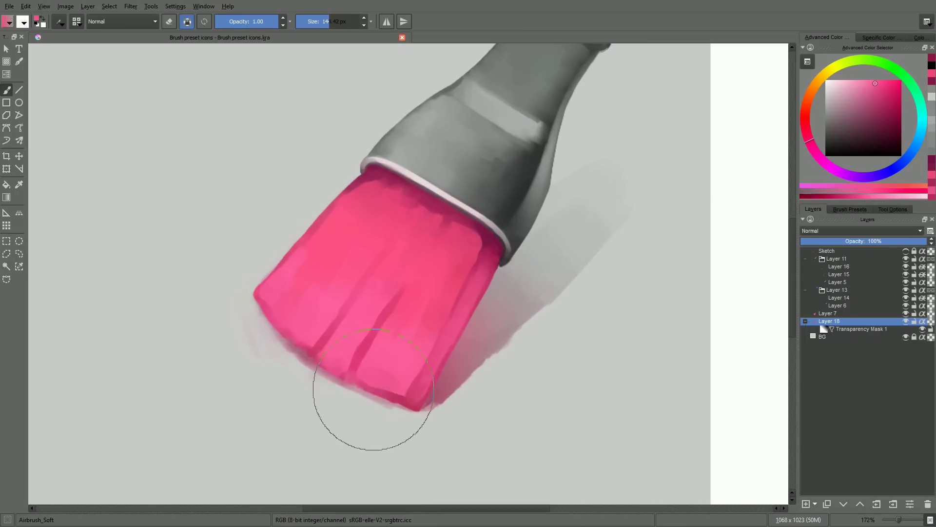
mouse_move(374, 390)
left_mouse_down()
mouse_move(273, 359)
mouse_move(323, 403)
left_mouse_up()
left_click(324, 402, "ctrl")
left_click_drag(228, 327, 398, 454)
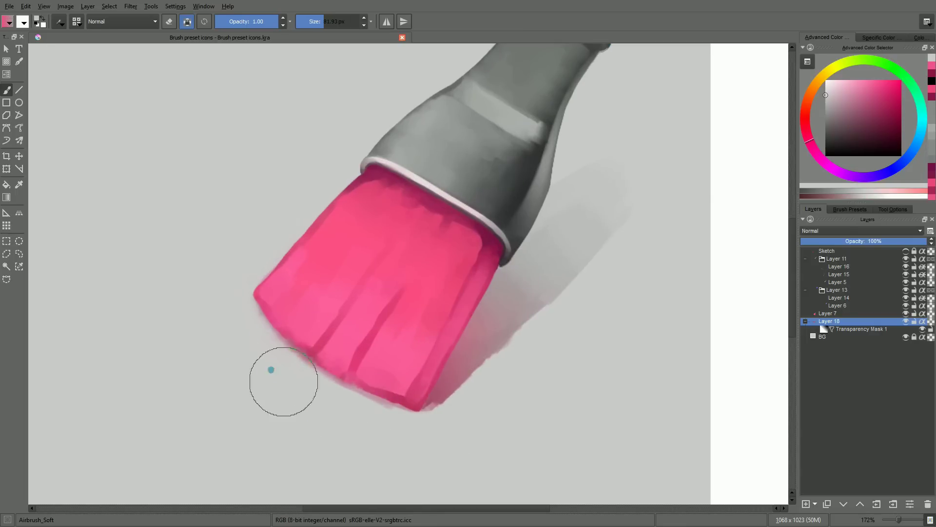
left_click(356, 378, "ctrl")
left_click_drag(350, 376, 321, 376)
left_click_drag(284, 300, 307, 330)
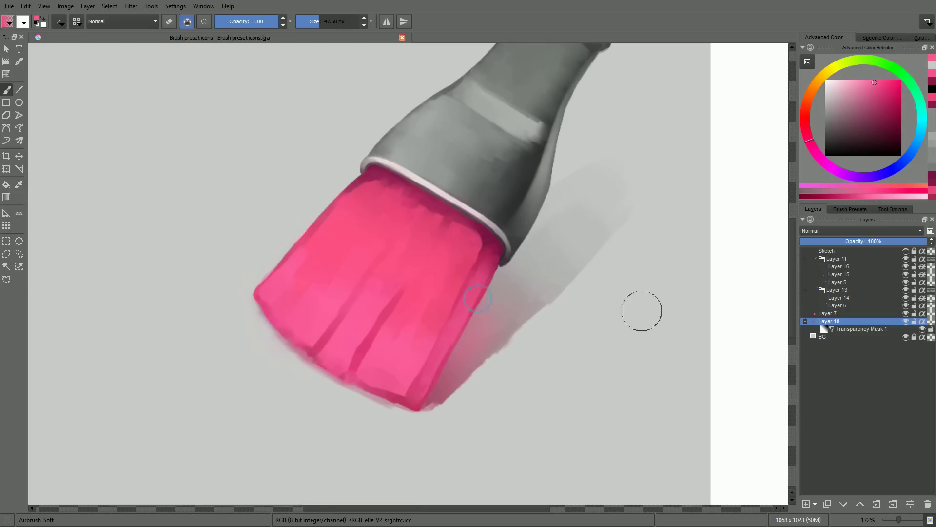
- Reduce Layer 18's opacity, sample a grey from the canvas, and add a new paint layer above it
left_click(890, 241)
left_click_drag(607, 298, 615, 376)
left_click(529, 378, "ctrl")
key("Insert")
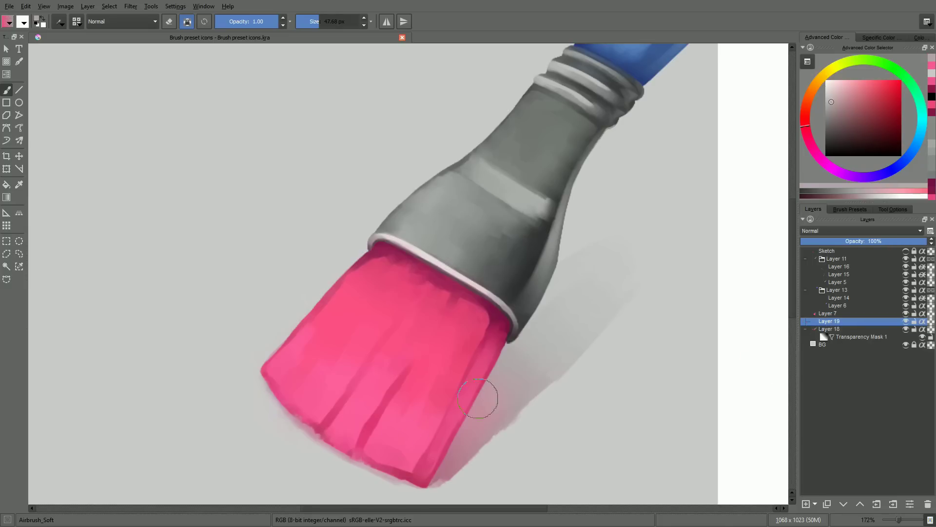
- Sample a dark pink from the bristles, adjust its shade in the pop-up palette, and paint a stroke along the bristle tips
left_click(401, 456, "ctrl")
right_click(470, 420)
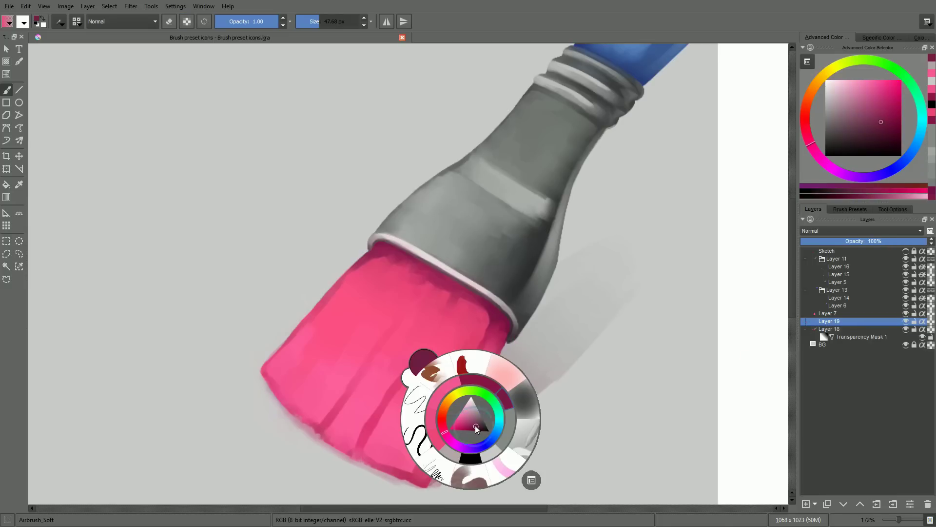
left_click(478, 427)
left_click(589, 381)
mouse_move(451, 459)
left_mouse_down()
mouse_move(429, 453)
mouse_move(415, 475)
left_mouse_up()
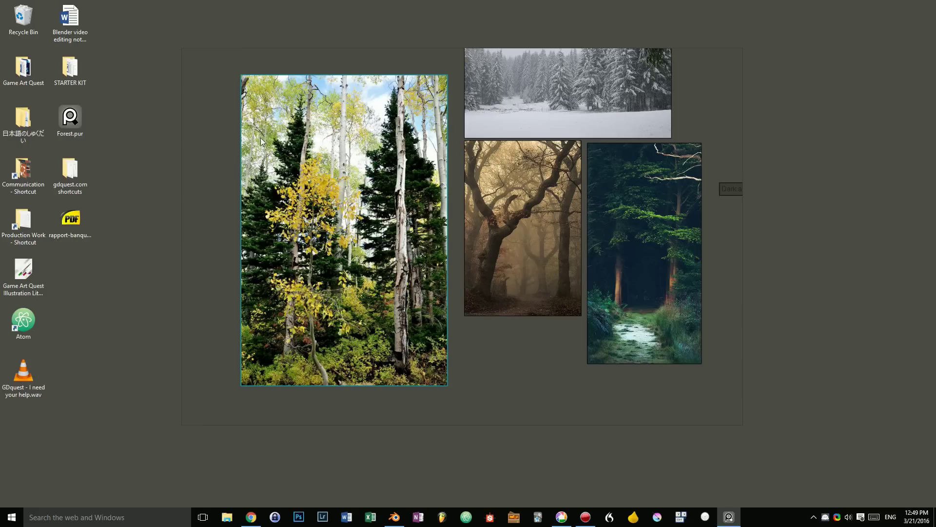
- Switch to Picasa and browse the reference photos in the Forest, Tropical, Lush vegetation and Island folders
left_click_drag(254, 133, 370, 397)
left_click_drag(319, 301, 414, 232)
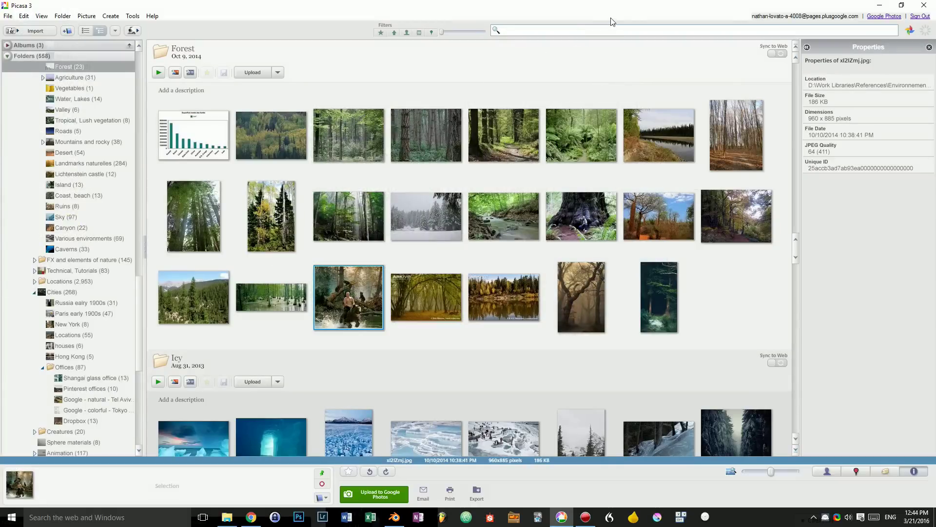
left_click(123, 120)
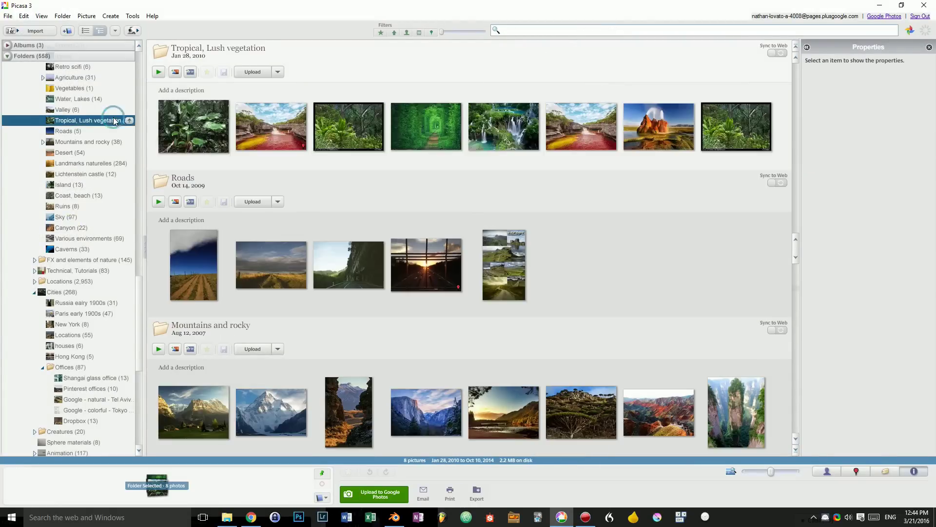
left_click(82, 187)
scroll(82, 189, "up", 12)
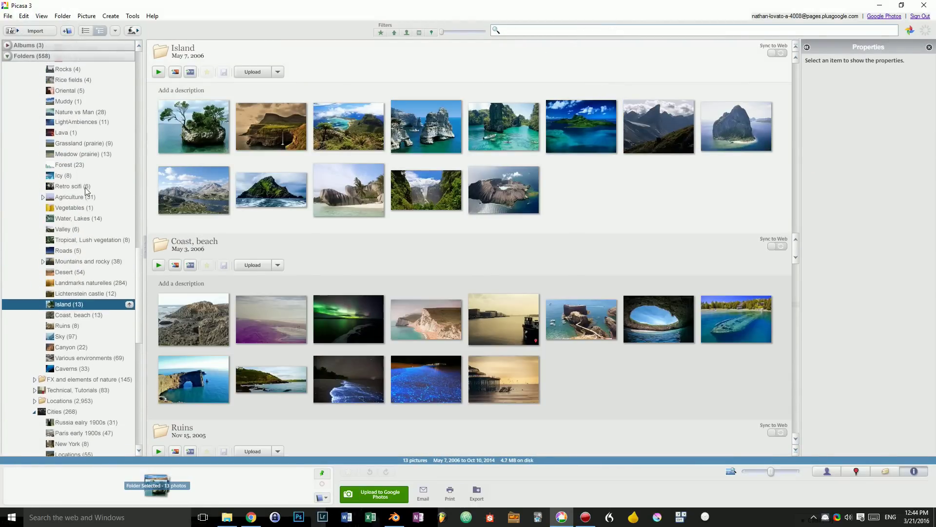
- Browse the Frog and Roots reference folders, selecting sample pictures in each
left_click(68, 78)
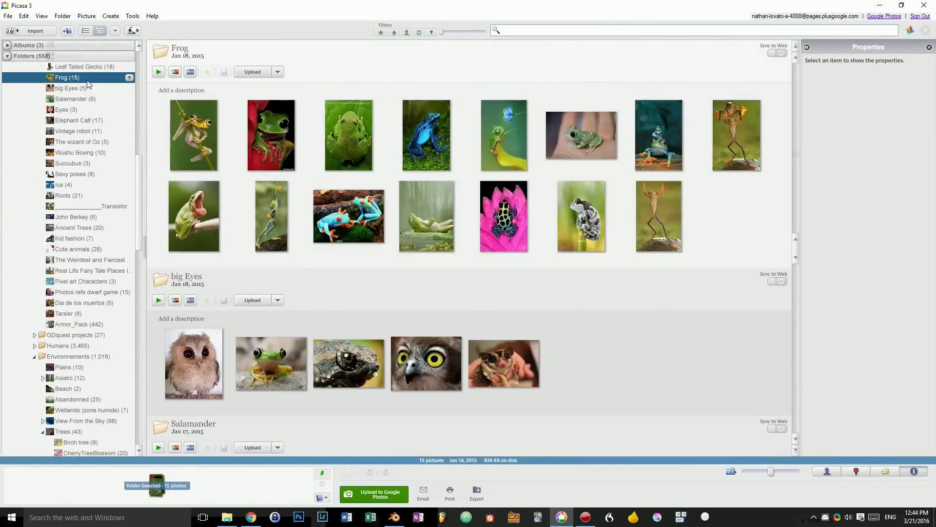
left_click(184, 145)
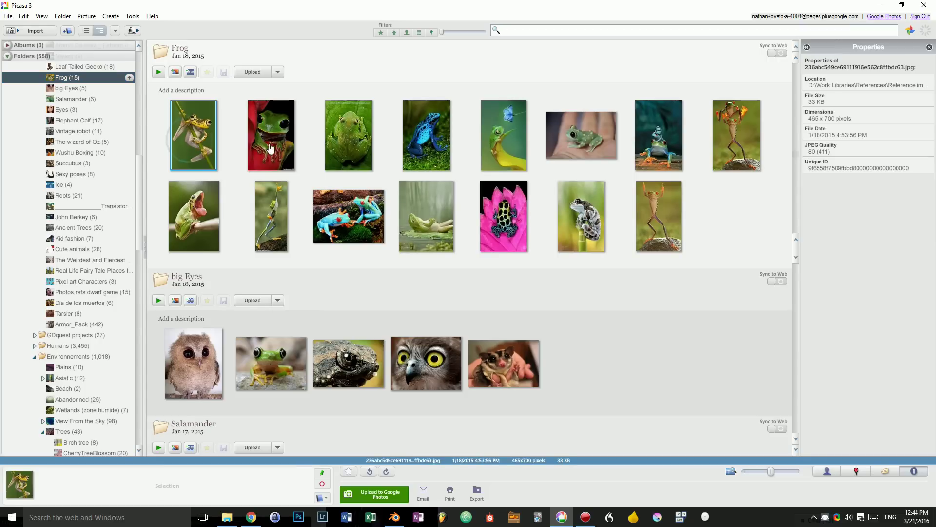
left_click(268, 146)
left_click(110, 197)
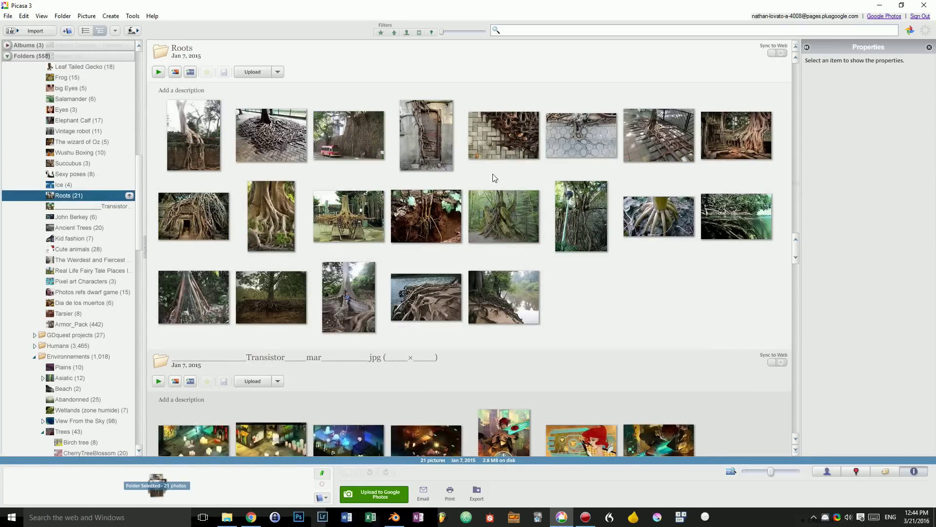
left_click(315, 143)
- Search the photo library for "knigh", select the first Vanillaware picture, and leave the search
left_click(580, 30)
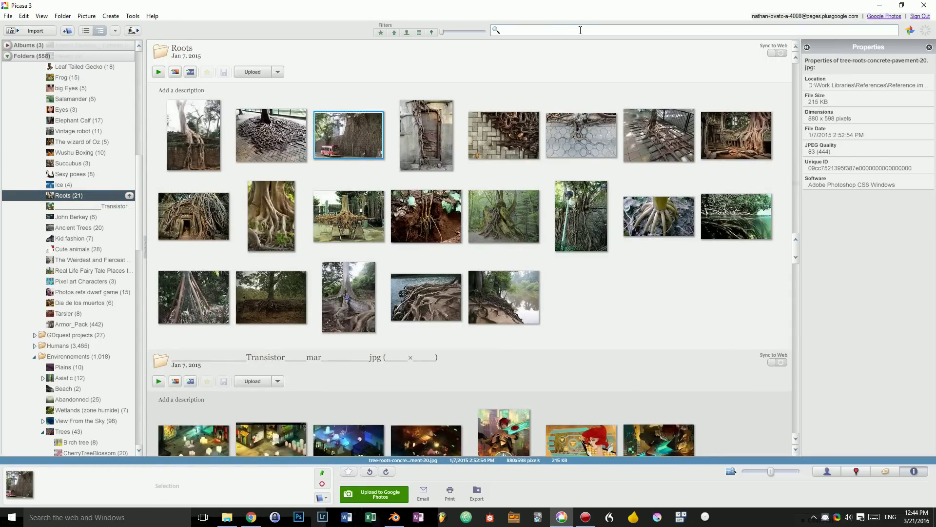
type("knigh")
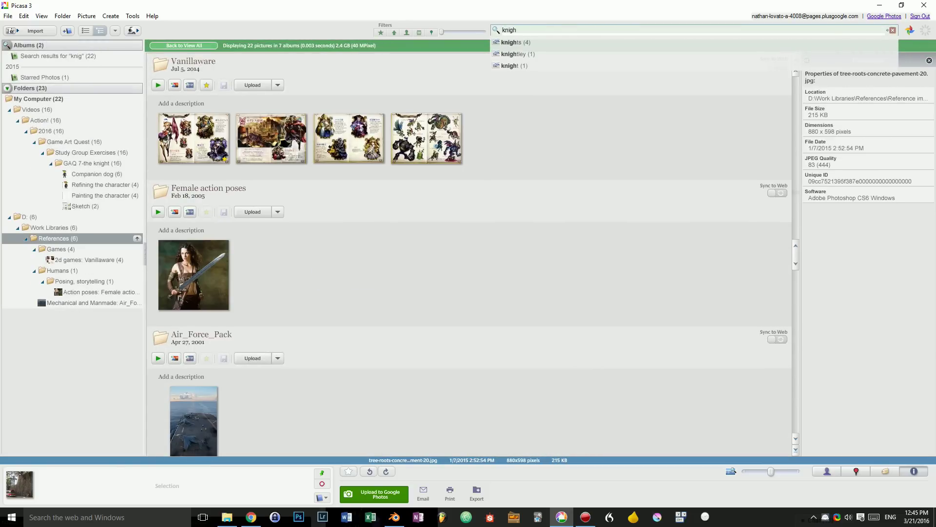
left_click(191, 150)
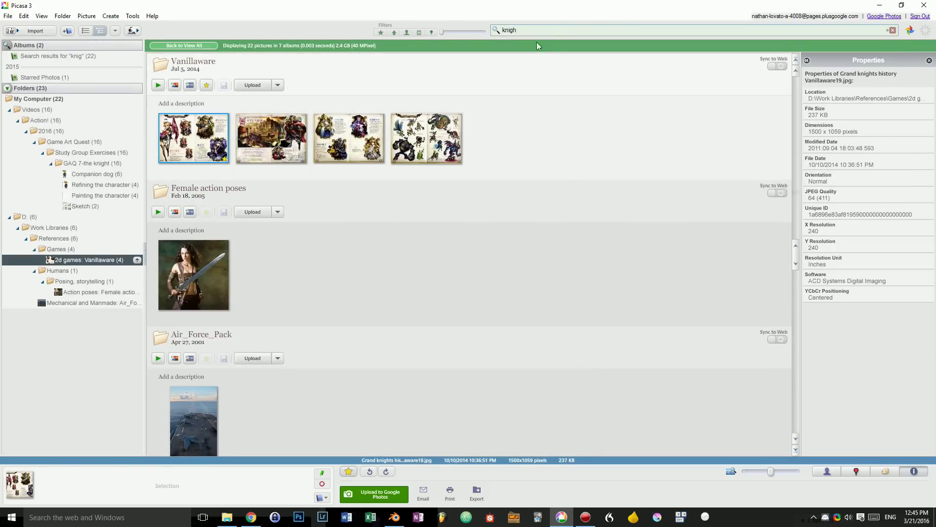
key("Escape")
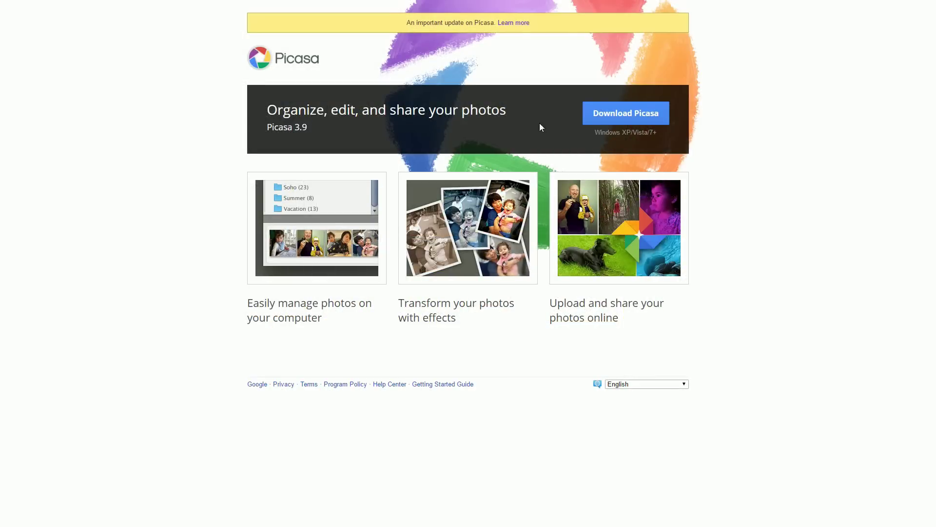
- Download Picasa 3.9 from the Picasa website and dismiss the browser's download bar
left_click(641, 120)
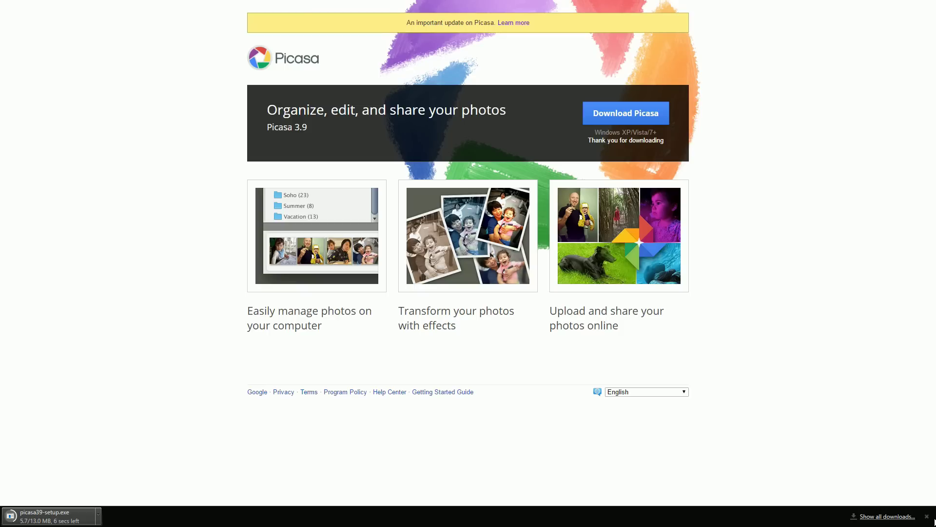
left_click(927, 516)
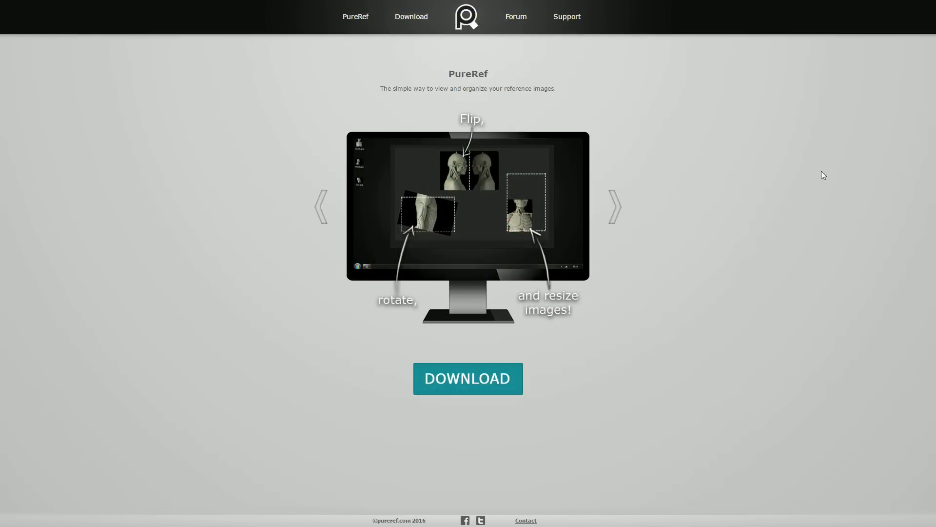
- Switch to the PureRef website and step through its feature slideshow
left_click(621, 210)
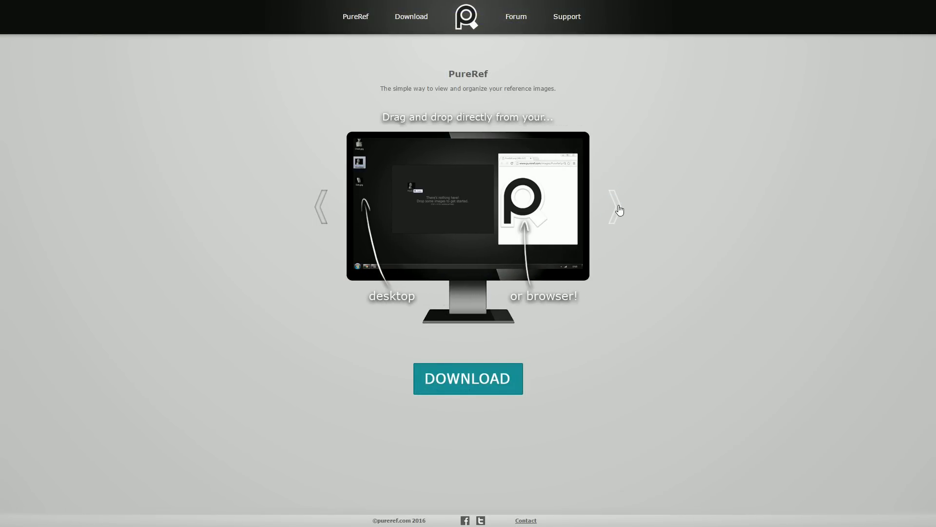
left_click(617, 209)
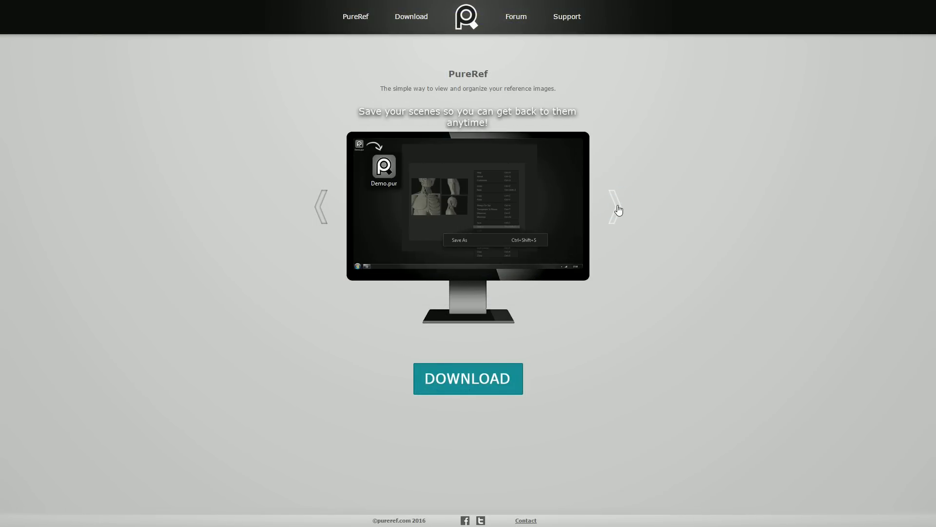
- Switch to the PureRef board, place the dark forest picture beside the misty tree picture, and add a note starting "Dark ambience -"
left_click(613, 215)
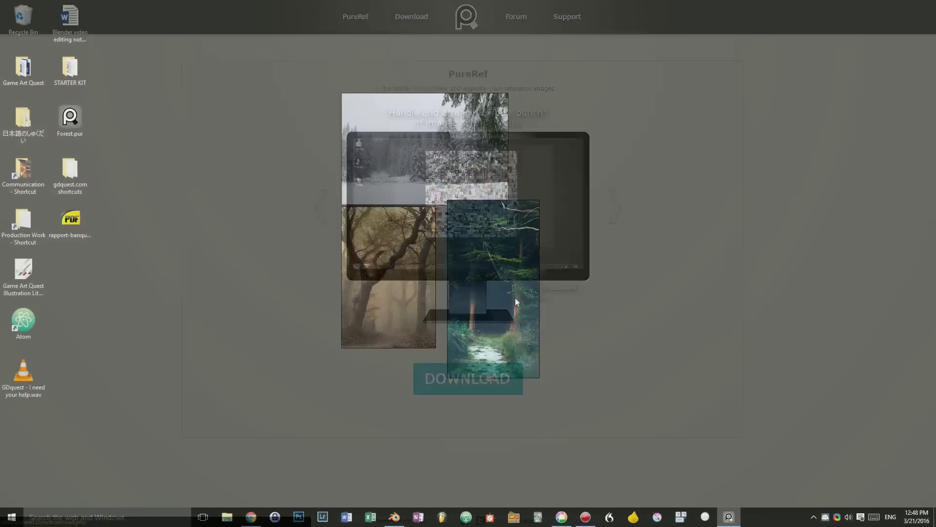
left_click_drag(515, 297, 502, 290)
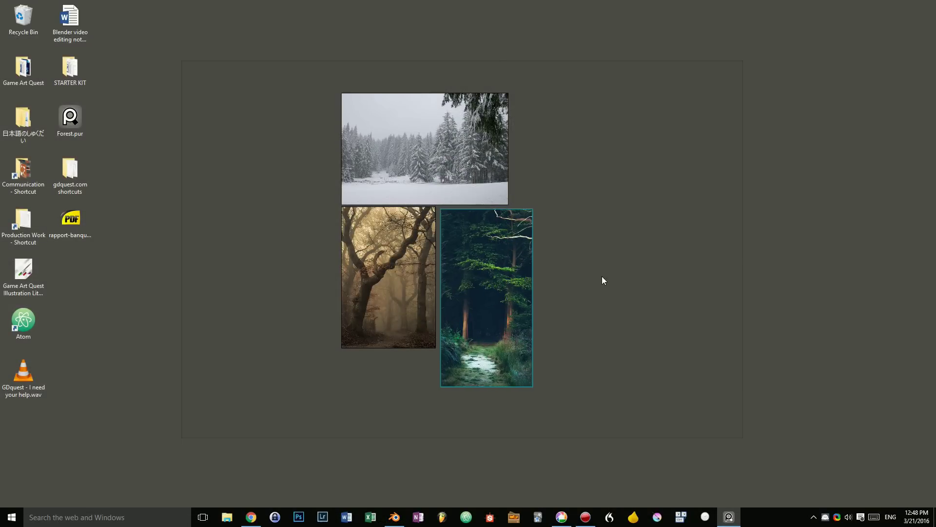
key("ctrl+n")
type("Dark ambience -")
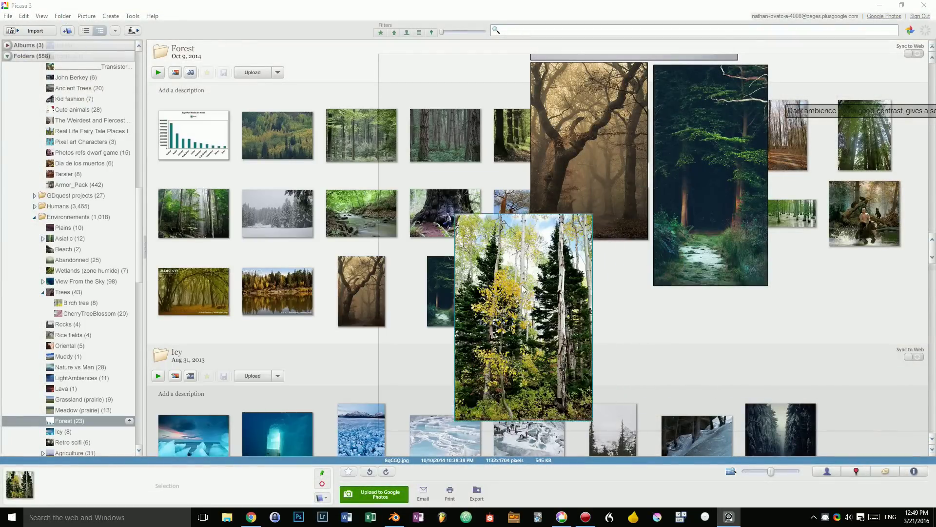
- Add 8qCGQ.jpg from the Forest reference folder to the PureRef board and put the Picasa window away
left_click_drag(522, 288, 455, 129)
left_click_drag(524, 156, 380, 192)
left_click(879, 6)
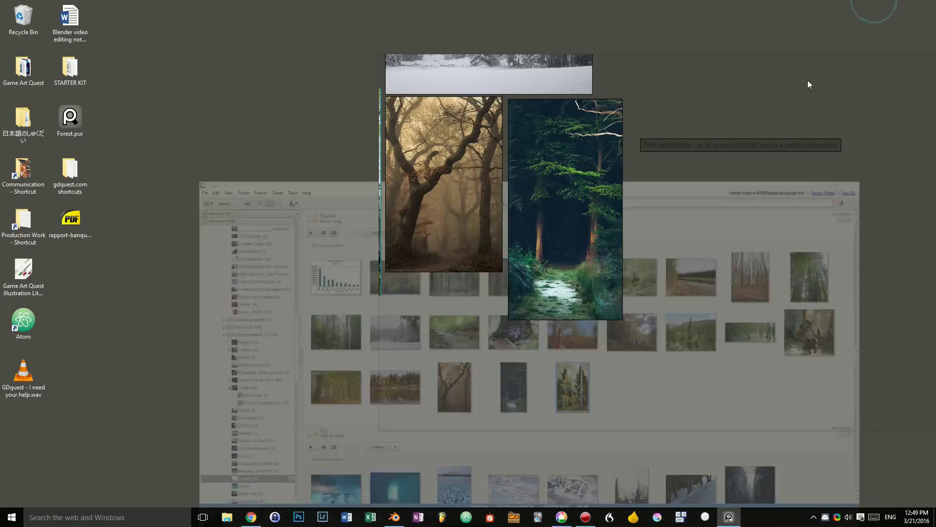
- Move the birch forest picture next to the misty tree picture, enlarge it, and adjust the arrangement of the reference board
left_click_drag(678, 229, 483, 226)
left_click_drag(302, 229, 573, 269)
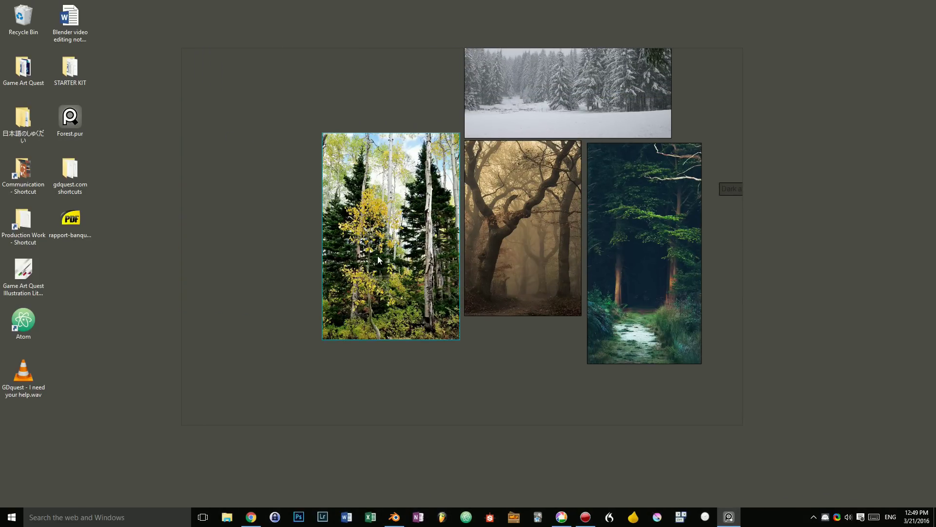
left_click_drag(382, 256, 362, 240, "ctrl+alt")
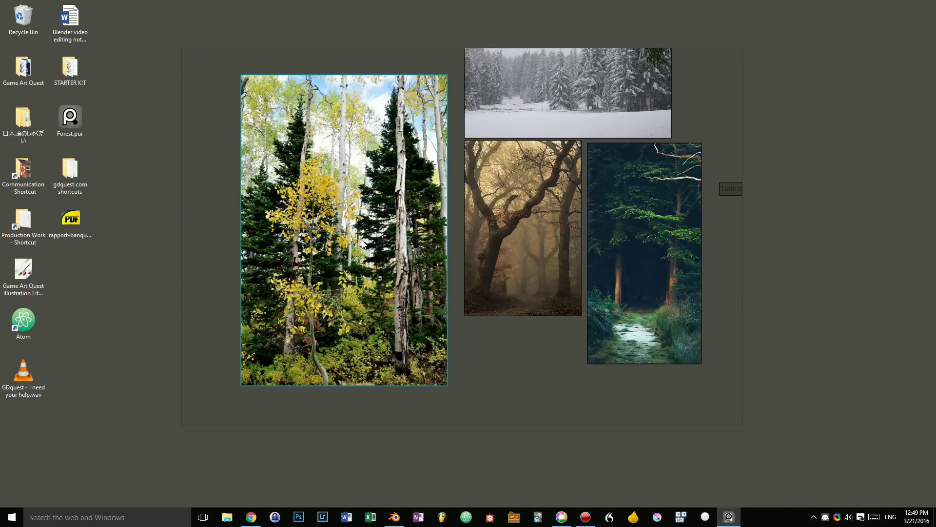
left_click(491, 366)
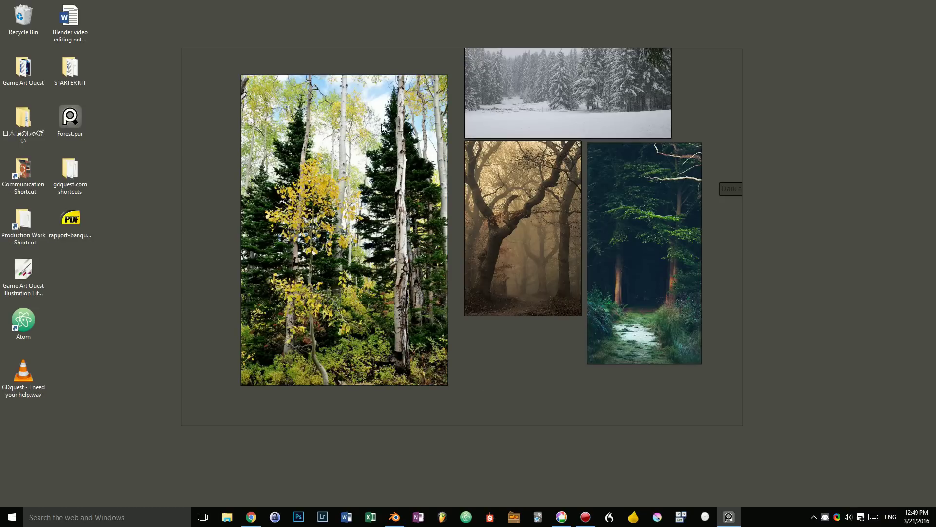
left_click(372, 170)
left_click_drag(254, 134, 380, 399)
left_click_drag(320, 303, 409, 233)
left_click_drag(504, 238, 374, 316)
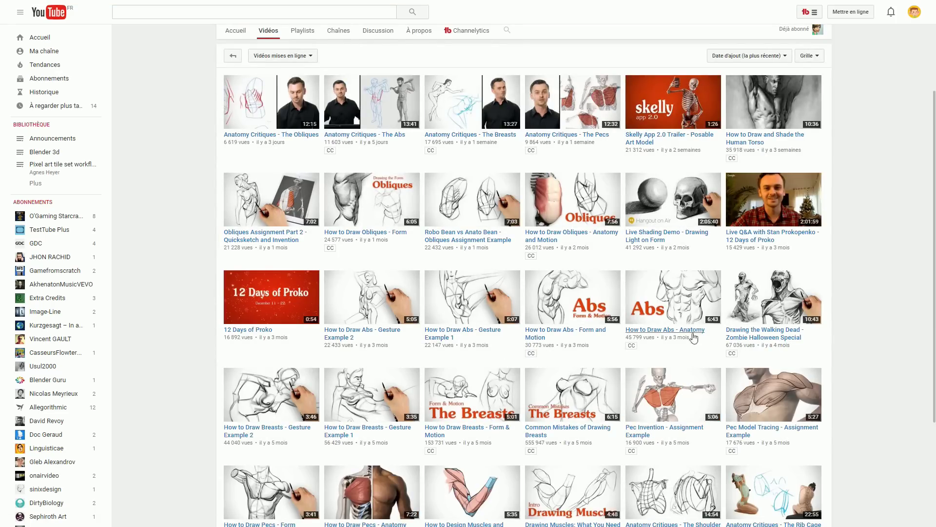
- Switch to YouTube and look through the anatomy drawing videos on the Proko channel
scroll(222, 310, "down", 1)
scroll(223, 310, "down", 2)
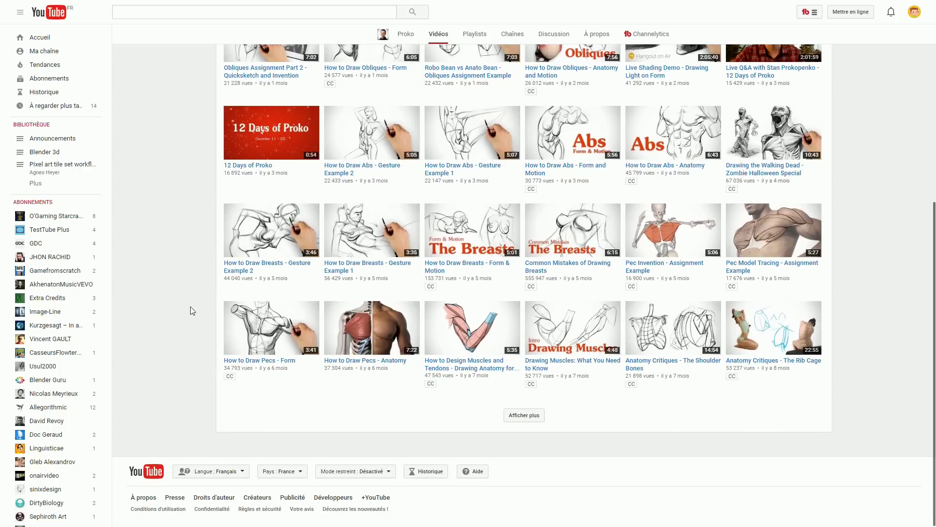
scroll(191, 309, "up", 6)
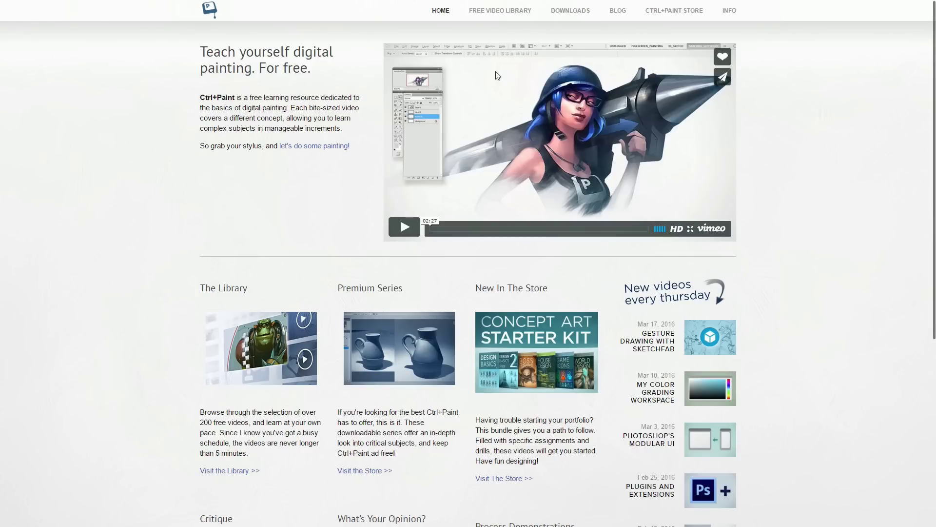
- Open the free video library on the Ctrl+Paint website and look through its lesson categories, from Digital Painting 101 to 3D Software
left_click(504, 13)
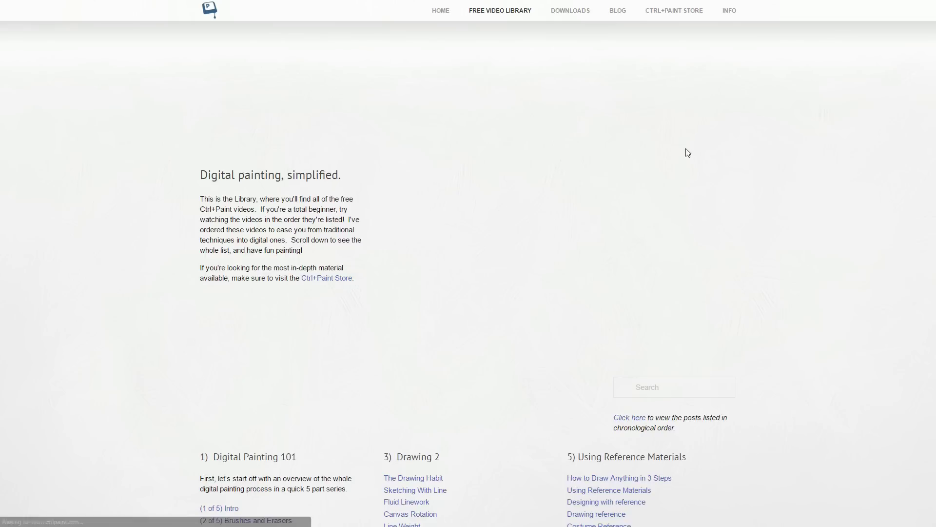
scroll(824, 196, "down", 7)
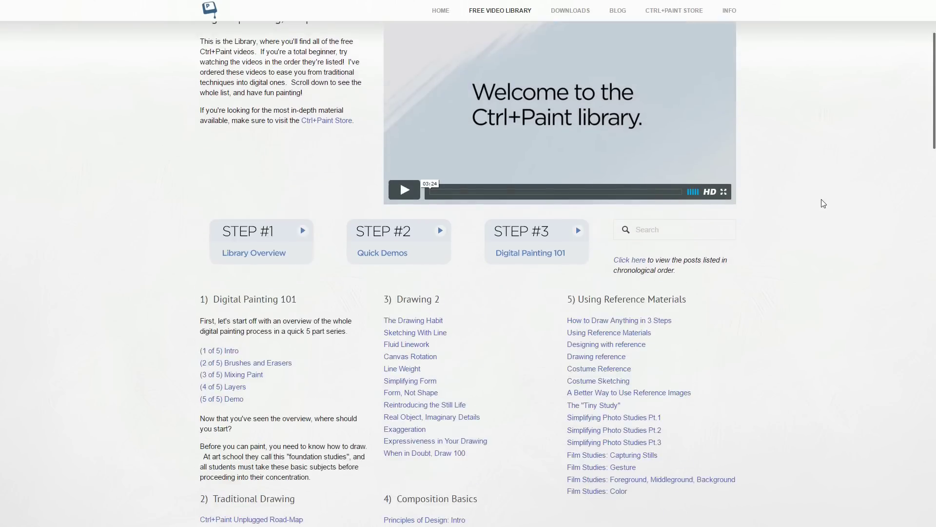
scroll(780, 202, "down", 2)
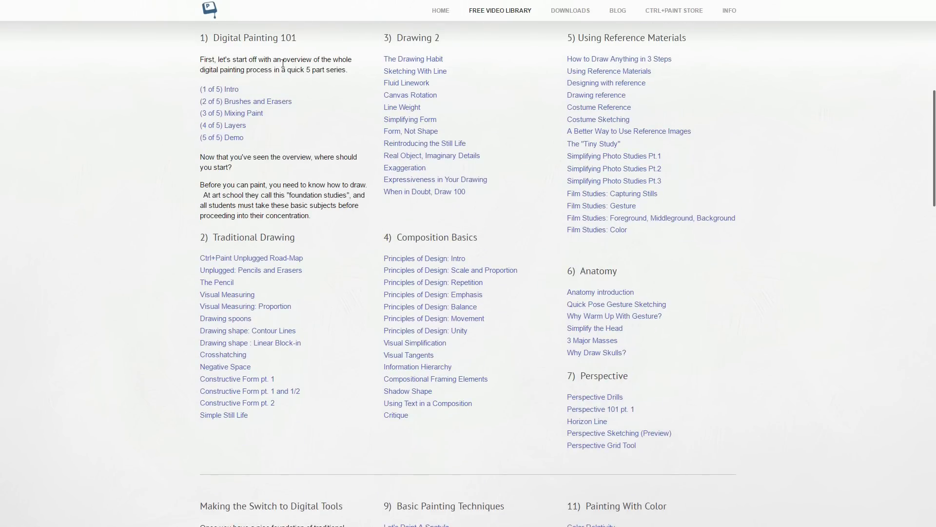
scroll(775, 234, "down", 15)
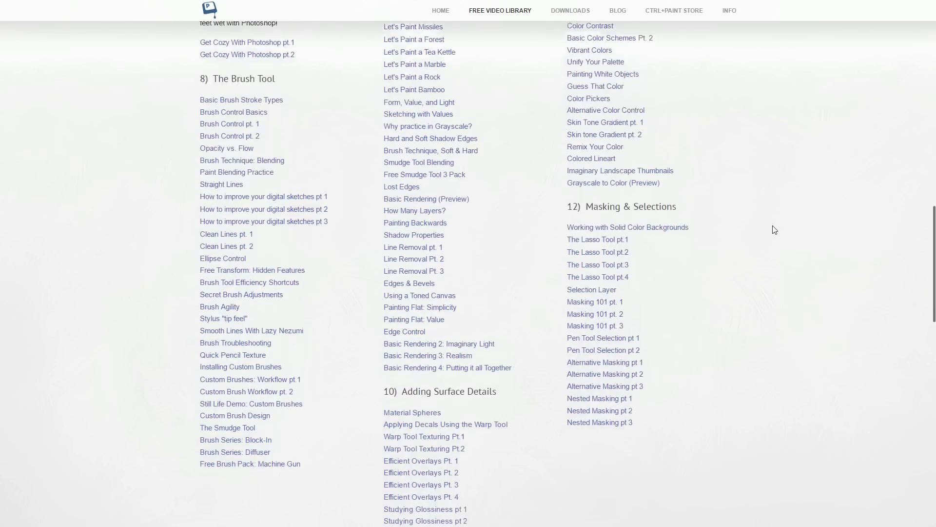
scroll(775, 242, "down", 8)
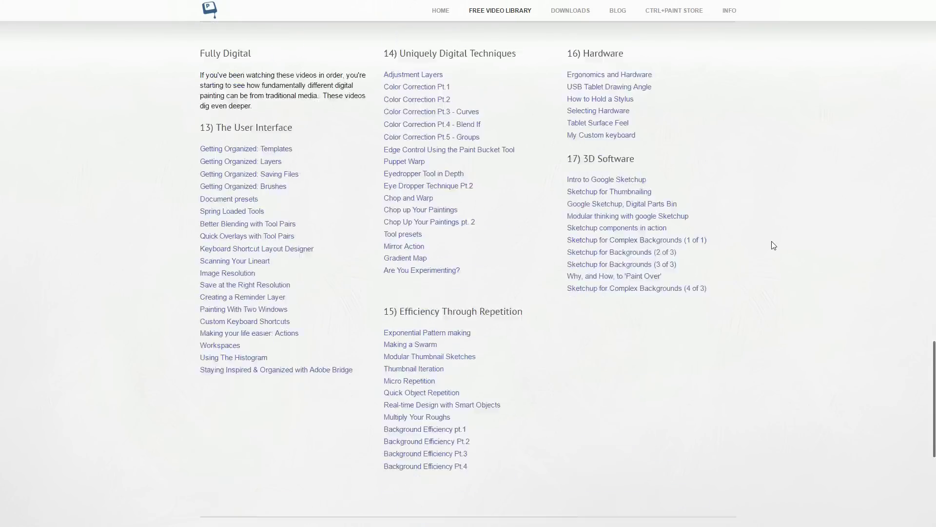
scroll(774, 244, "up", 20)
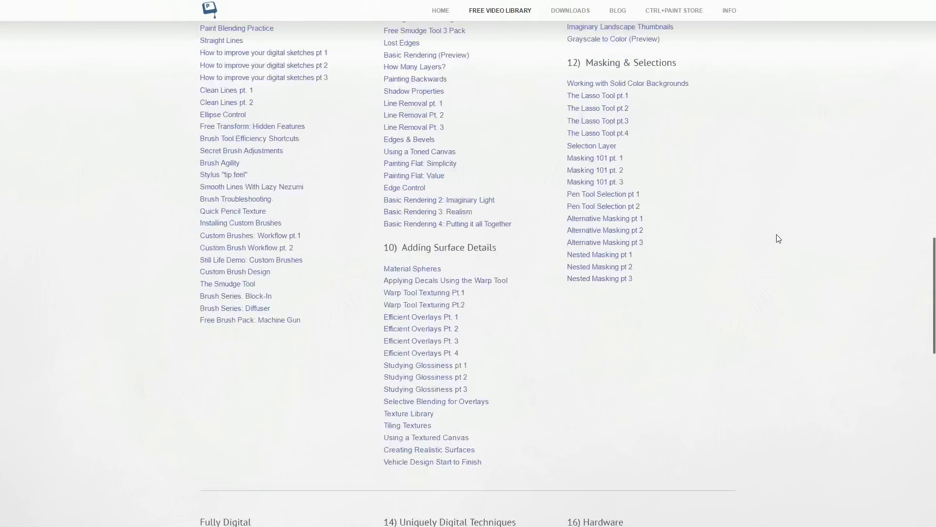
scroll(776, 231, "up", 1)
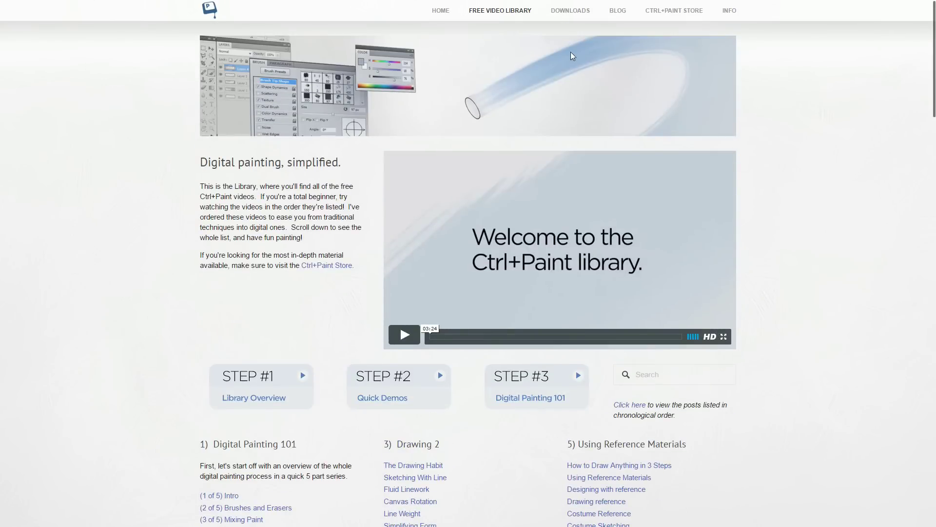
- Open the Ctrl+Paint store and look over its video collections and featured videos
left_click(683, 17)
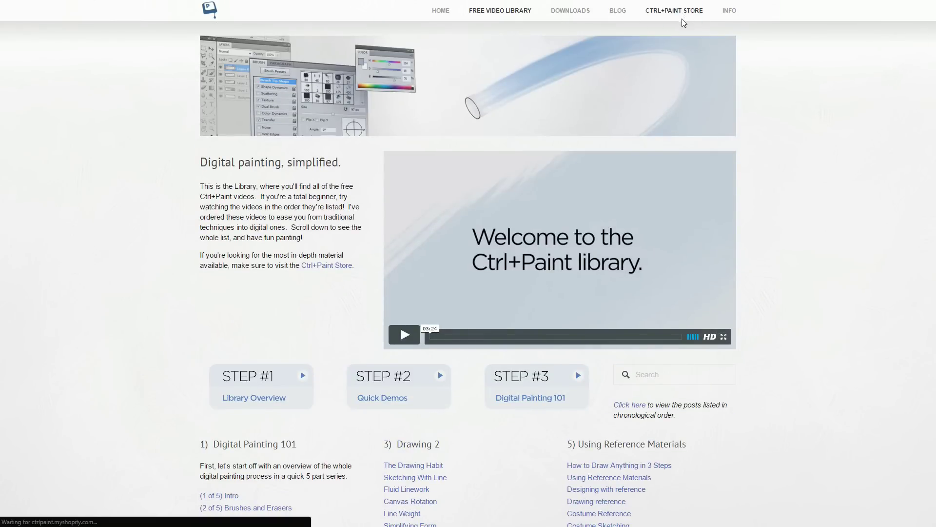
scroll(876, 283, "down", 3)
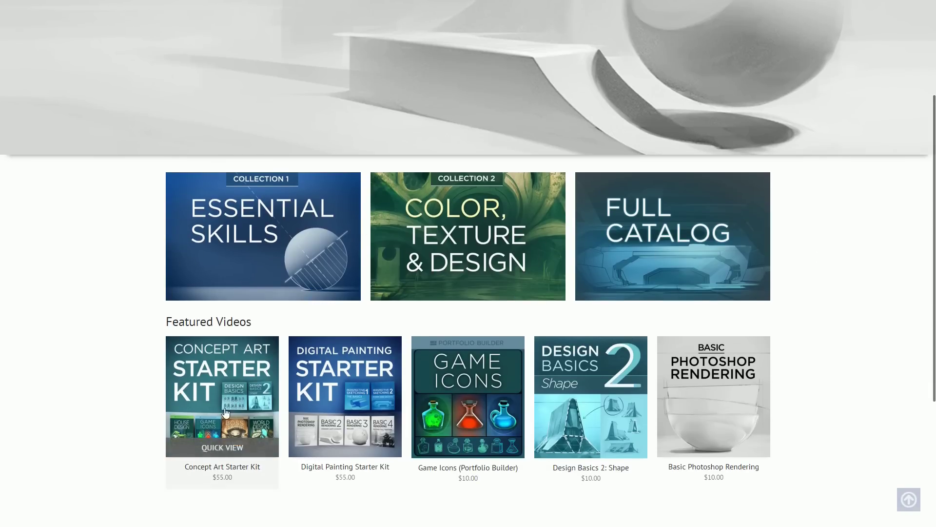
scroll(902, 339, "up", 3)
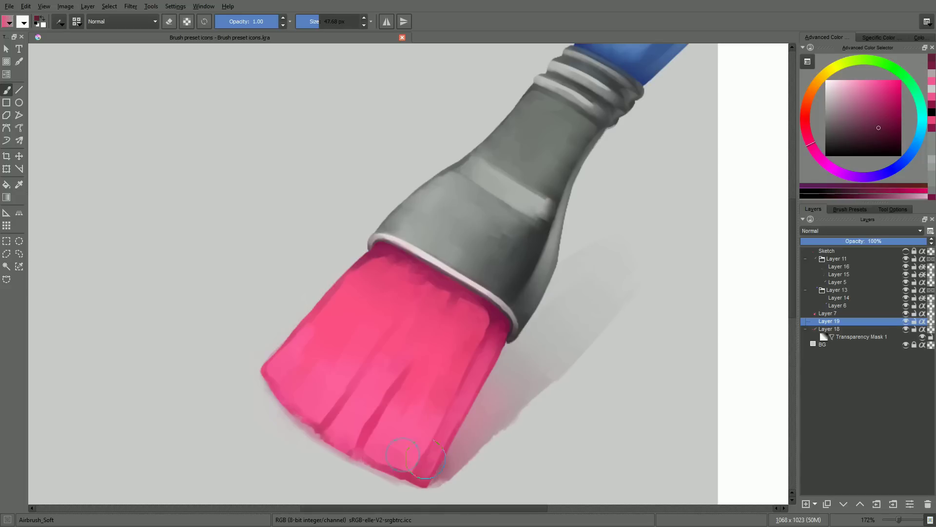
- Switch to Krita and paint a soft dark shadow around the tip and side of the pink bristles on Layer 19
mouse_move(395, 458)
left_mouse_down()
mouse_move(435, 430)
mouse_move(312, 427)
mouse_move(466, 472)
mouse_move(458, 446)
left_mouse_up()
left_click_drag(386, 385, 471, 428)
left_click_drag(536, 440, 619, 313)
- Trim the excess shadow below the bristle tip by clearing a freehand selection on Layer 19, and deselect
key("e")
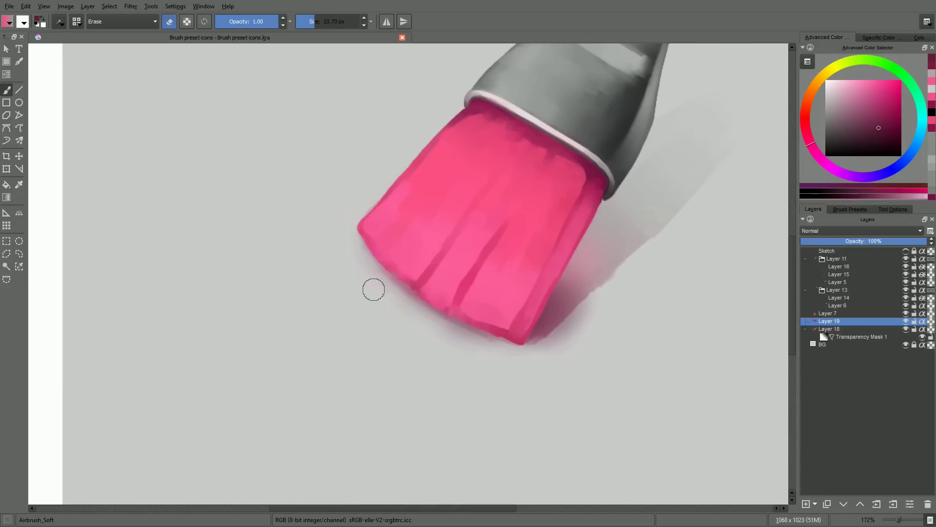
key("l")
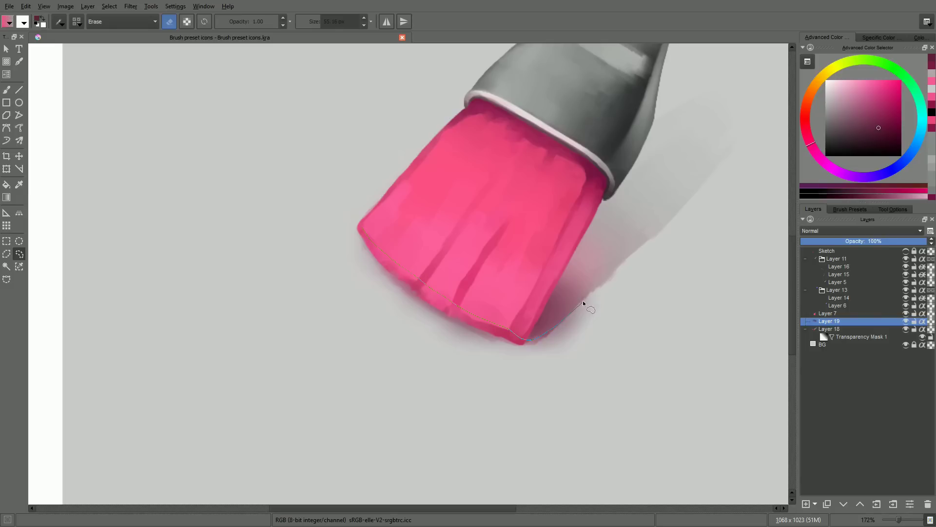
left_click_drag(431, 109, 315, 90)
key("Delete")
key("ctrl+shift+a")
- Refine the shadow beside the bristle tip by alternately painting and erasing with the soft airbrush, and lower Layer 19's opacity to 54%
key("b")
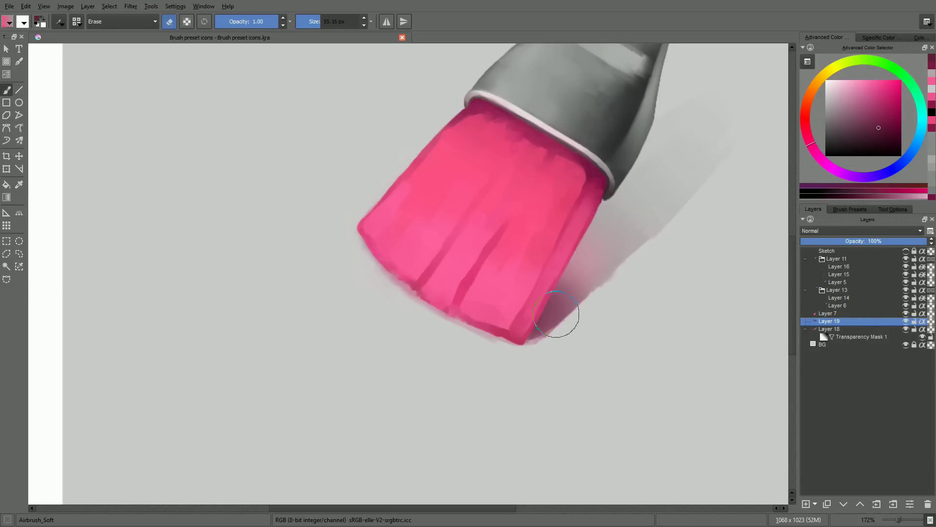
key("e")
left_click_drag(529, 365, 584, 327)
key("e")
left_click_drag(550, 355, 520, 366)
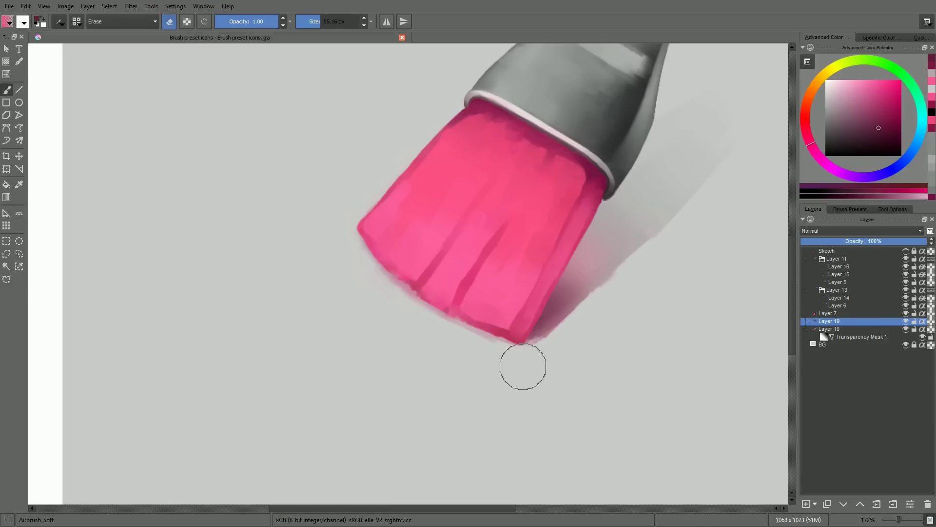
left_click_drag(570, 301, 642, 231)
left_click_drag(561, 246, 630, 355)
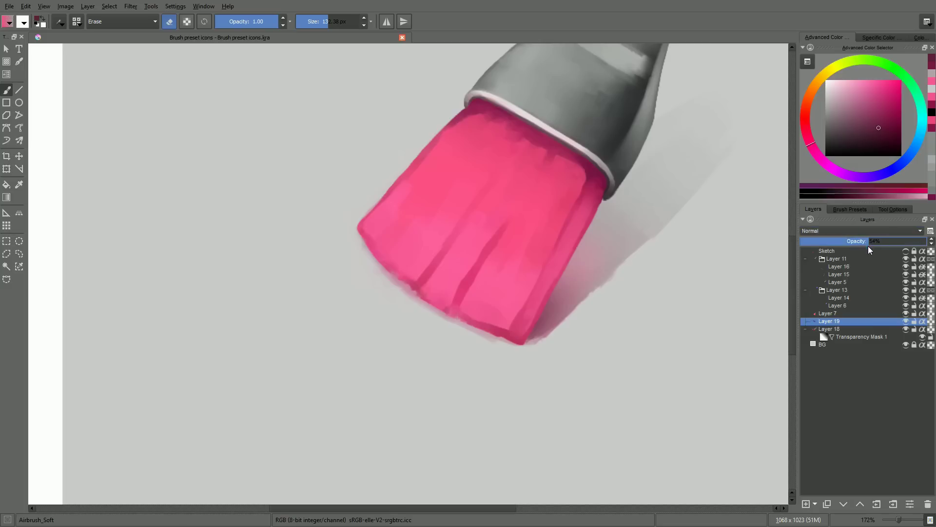
- Sample a pink from the bristles, paint along the shadow's edge with a 15 px brush, and set Layer 19's opacity to 75%
key("e")
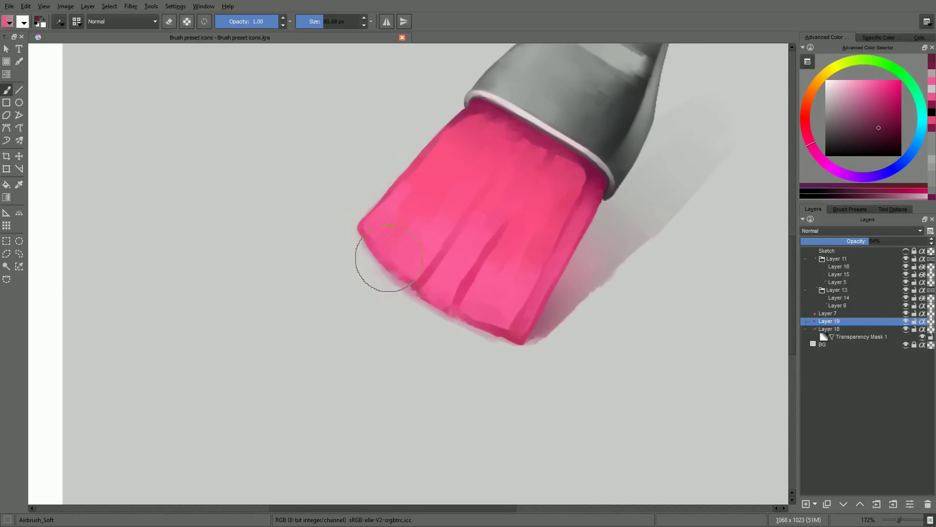
left_click(524, 337, "ctrl")
key("bracketleft")
key("bracketleft")
key("bracketleft")
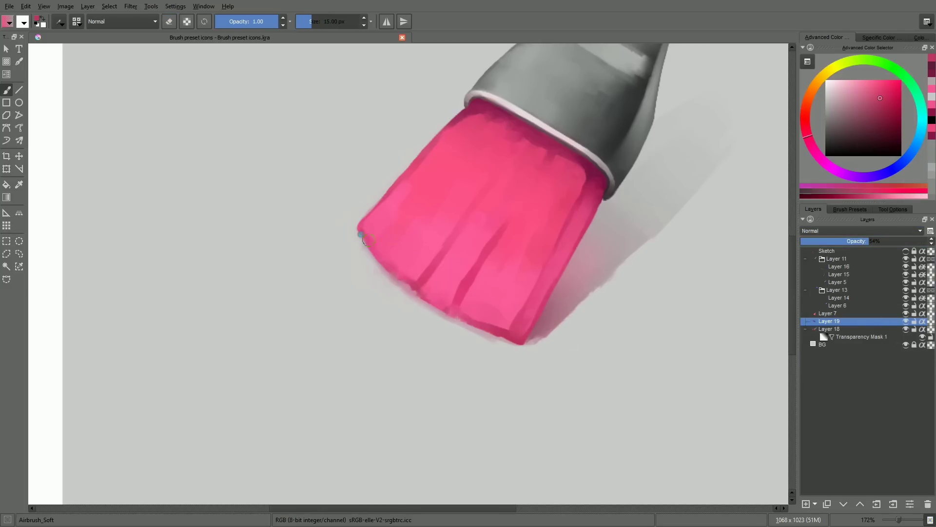
left_click_drag(530, 331, 562, 287)
mouse_move(586, 246)
left_mouse_down()
mouse_move(551, 299)
mouse_move(558, 439)
left_mouse_up()
key("ctrl+z")
key("ctrl+shift+z")
left_click(895, 242)
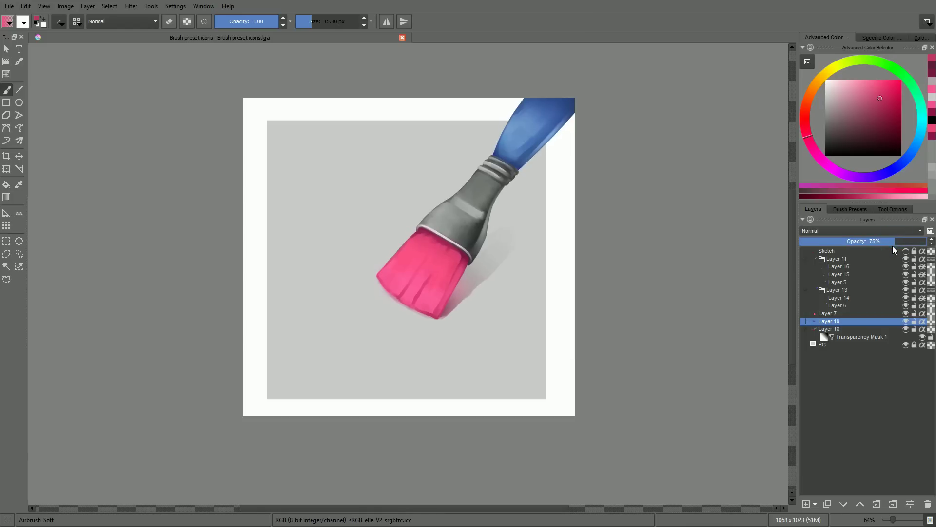
- Choose a deeper, more saturated magenta as the painting colour and turn on alpha preservation for the brush
left_click(888, 112)
left_click_drag(891, 114, 898, 114)
key("slash")
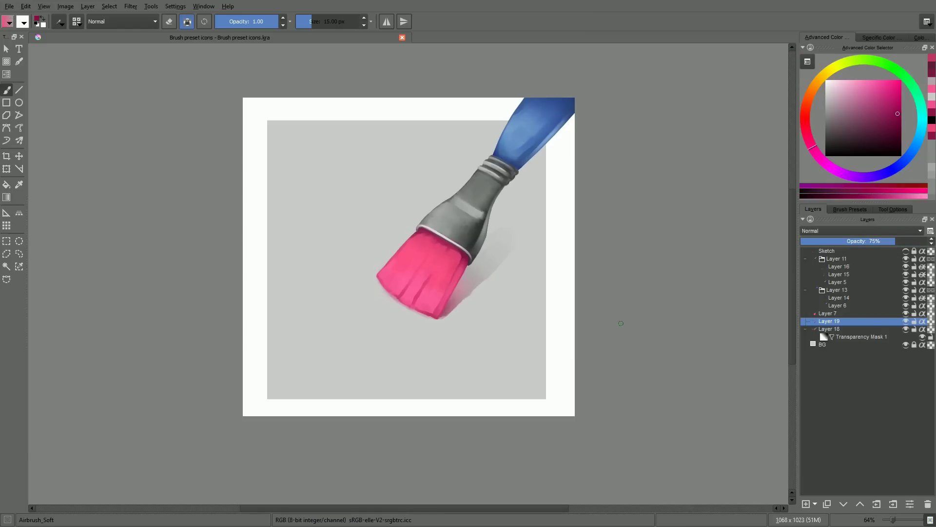
left_click(902, 115)
key("minus")
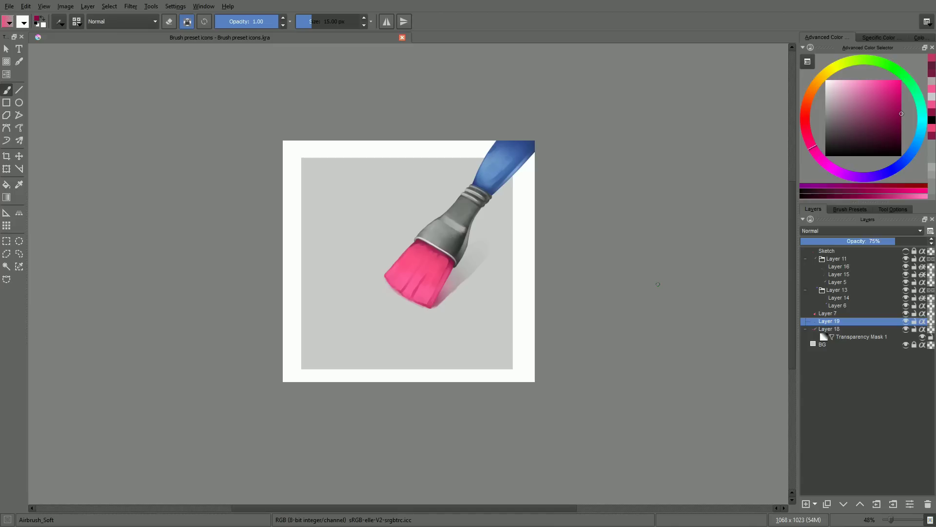
key("plus")
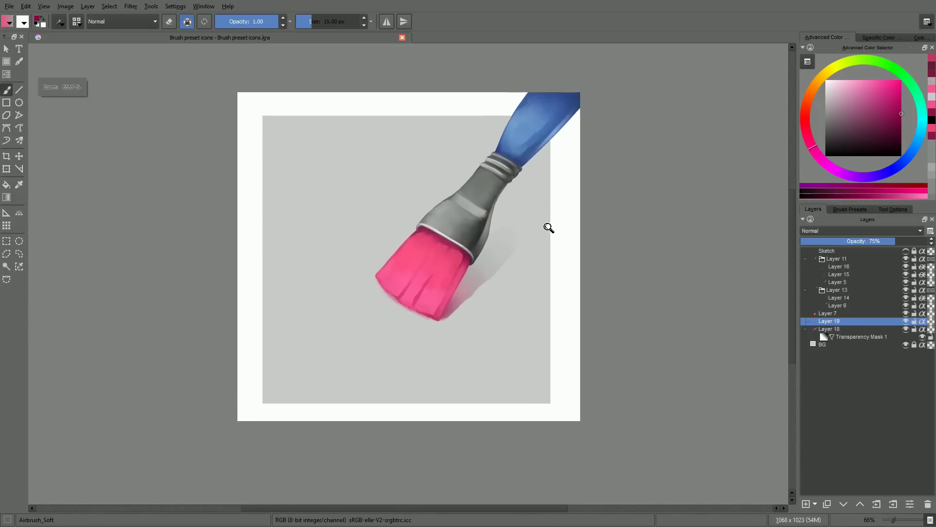